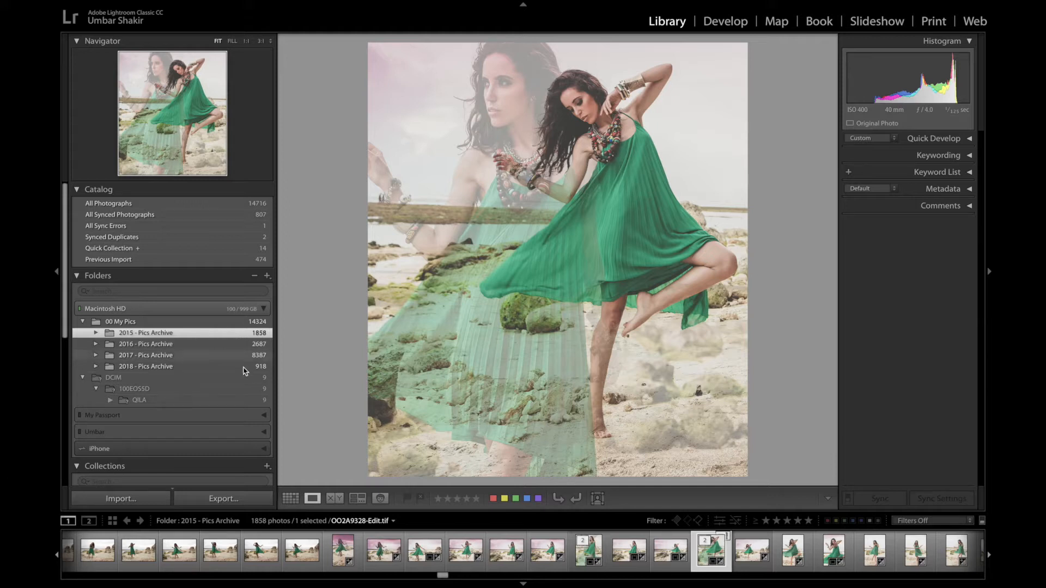
- Expand the 2018 and 2017 Pics Archive folders to browse their subfolders
mouse_move(655, 3)
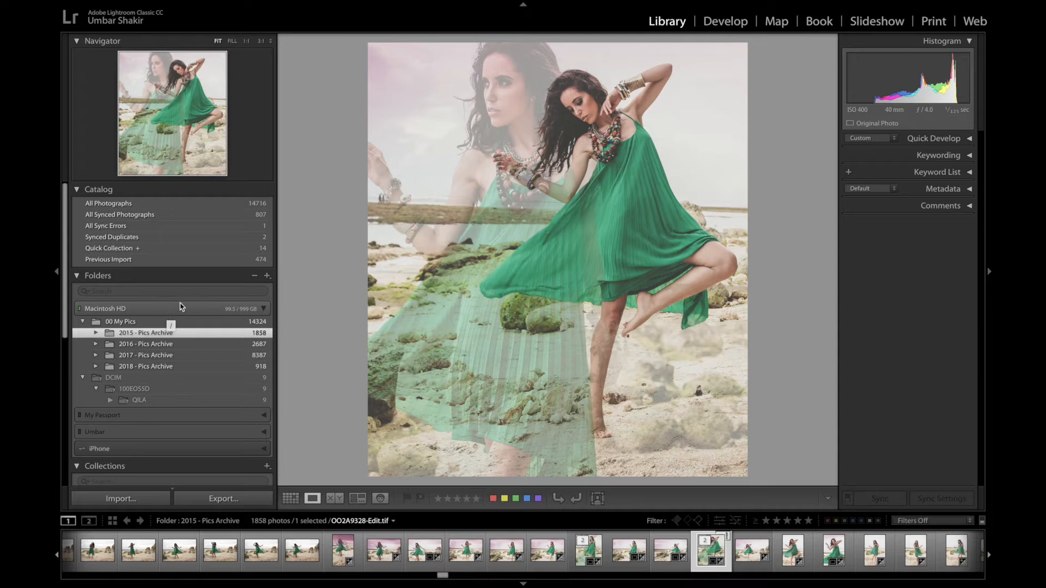
left_click(95, 367)
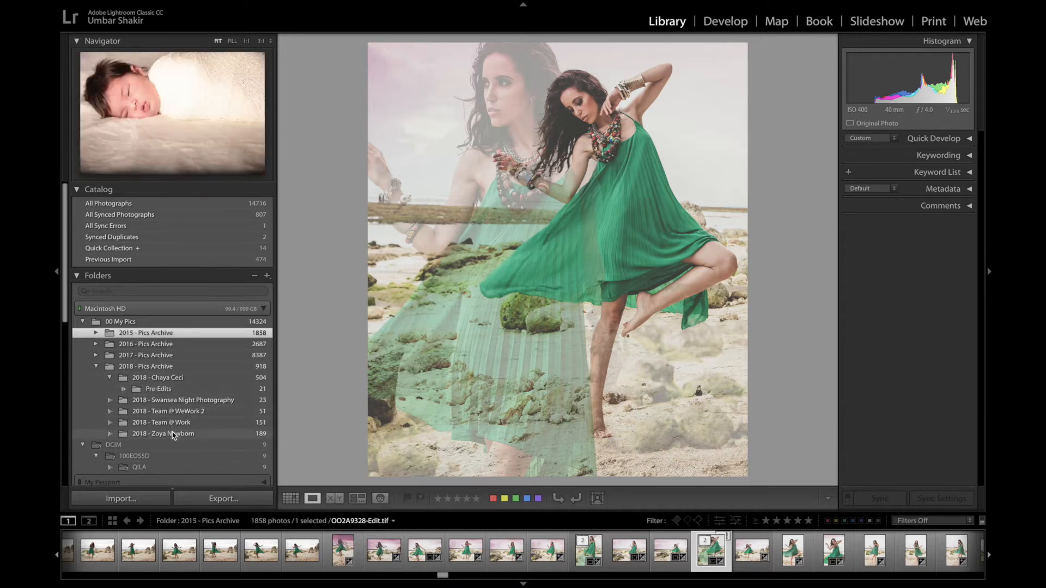
left_click(96, 355)
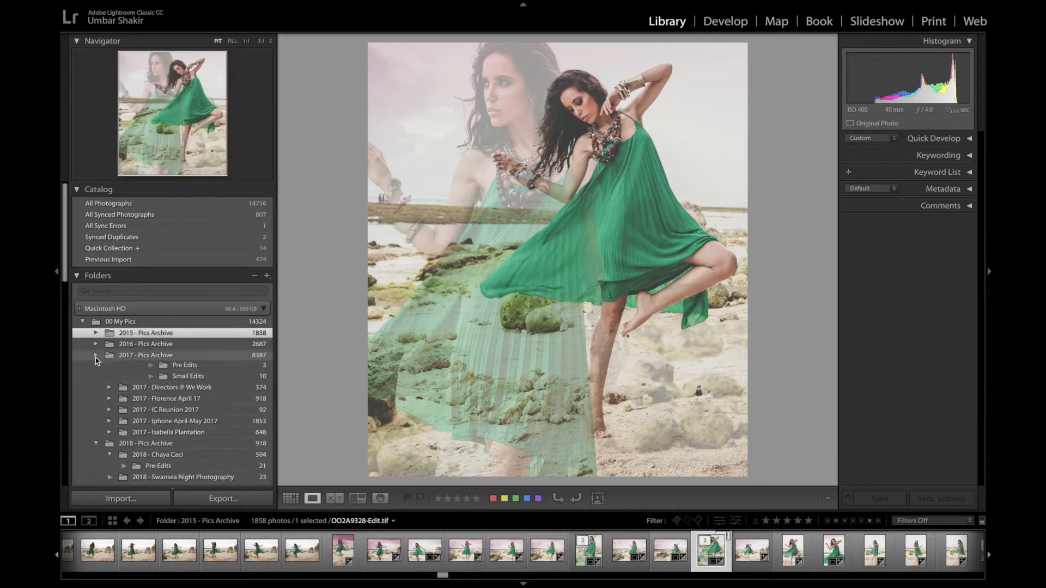
scroll(165, 379, "down", 5)
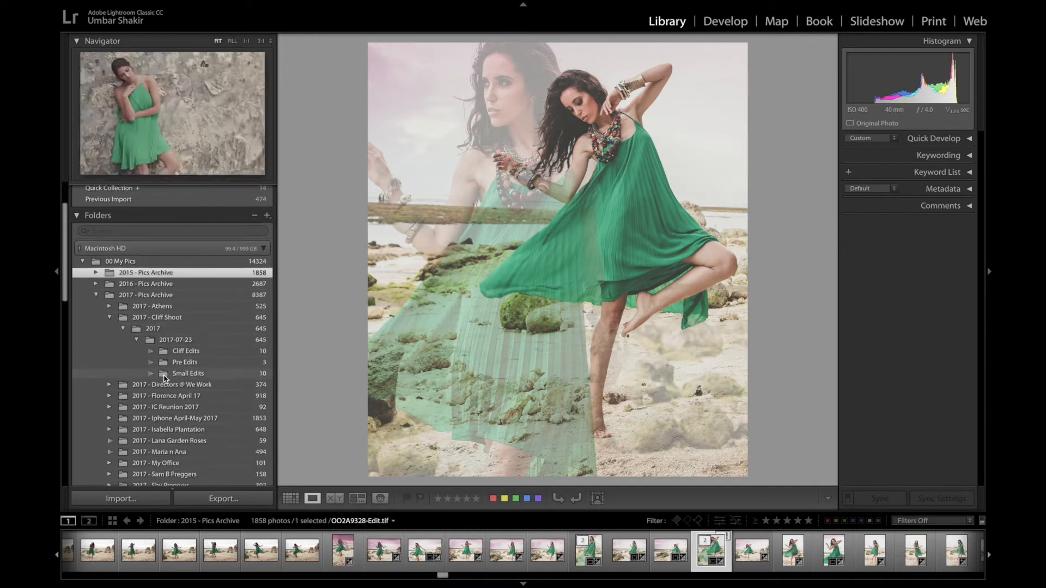
scroll(168, 441, "down", 3)
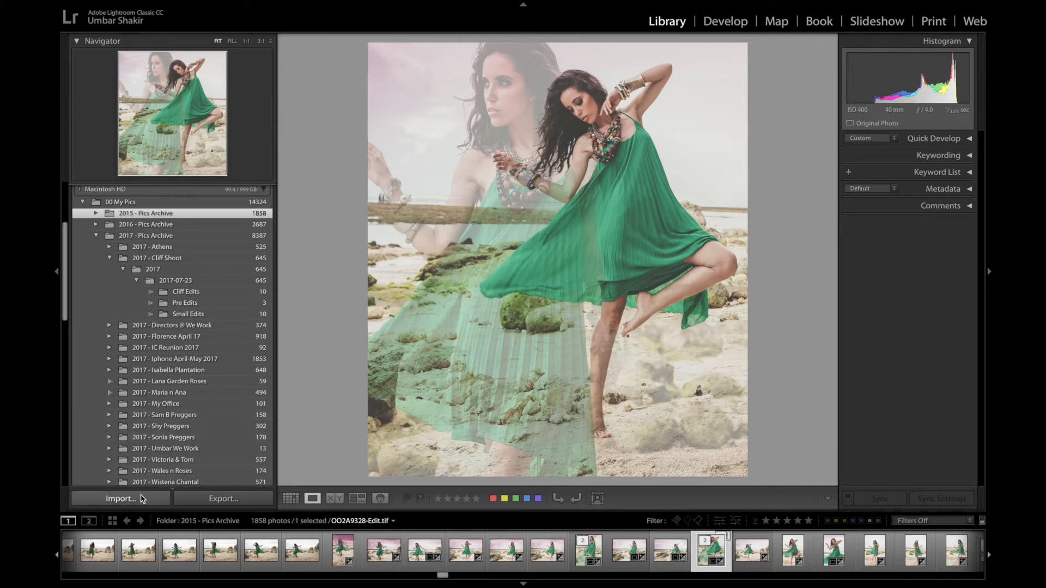
- Open the Import dialog, examine the File Handling and File Renaming options, and cancel the import
left_click(121, 499)
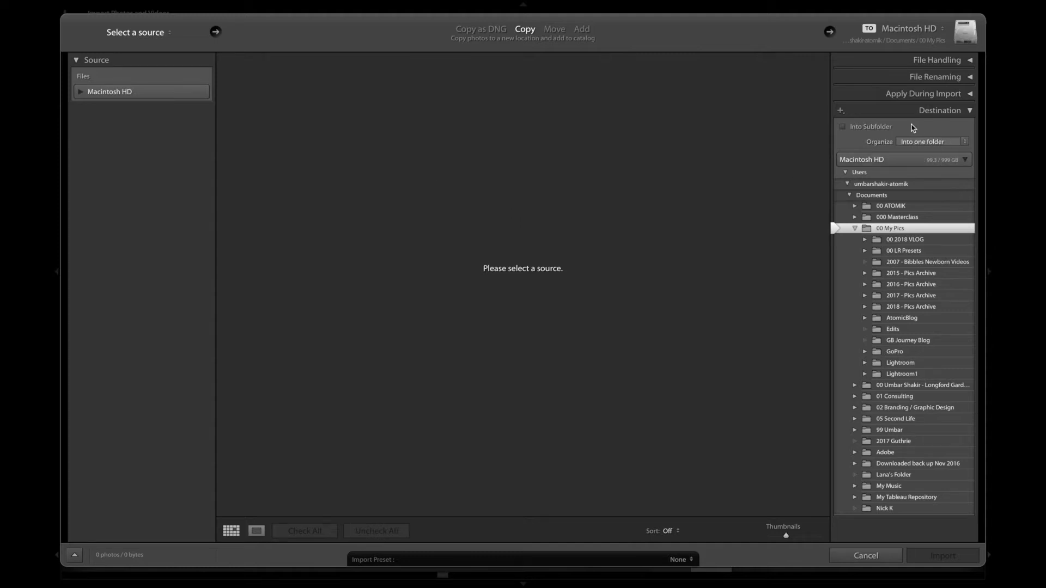
left_click(969, 61)
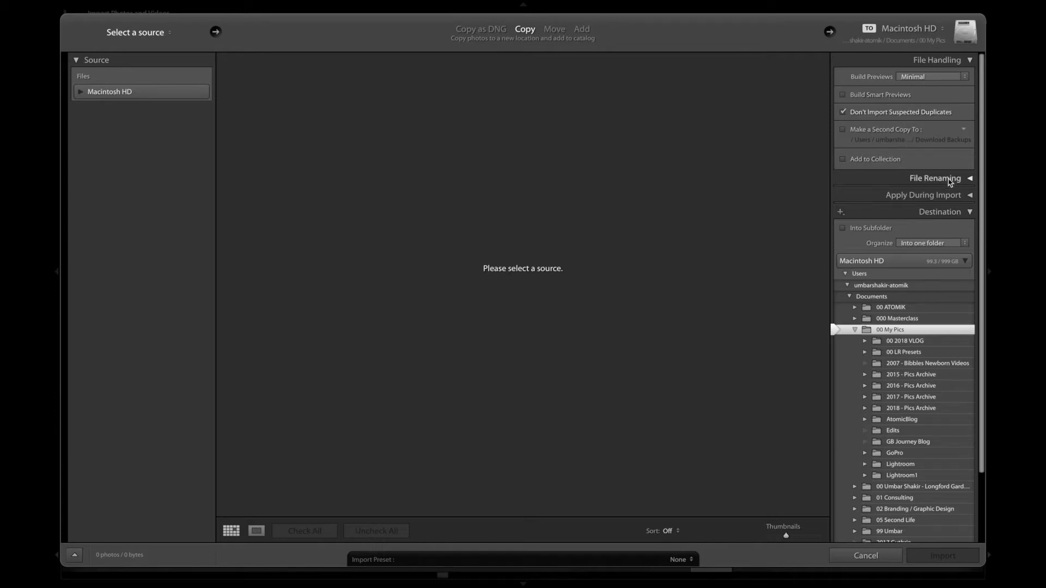
left_click(968, 180)
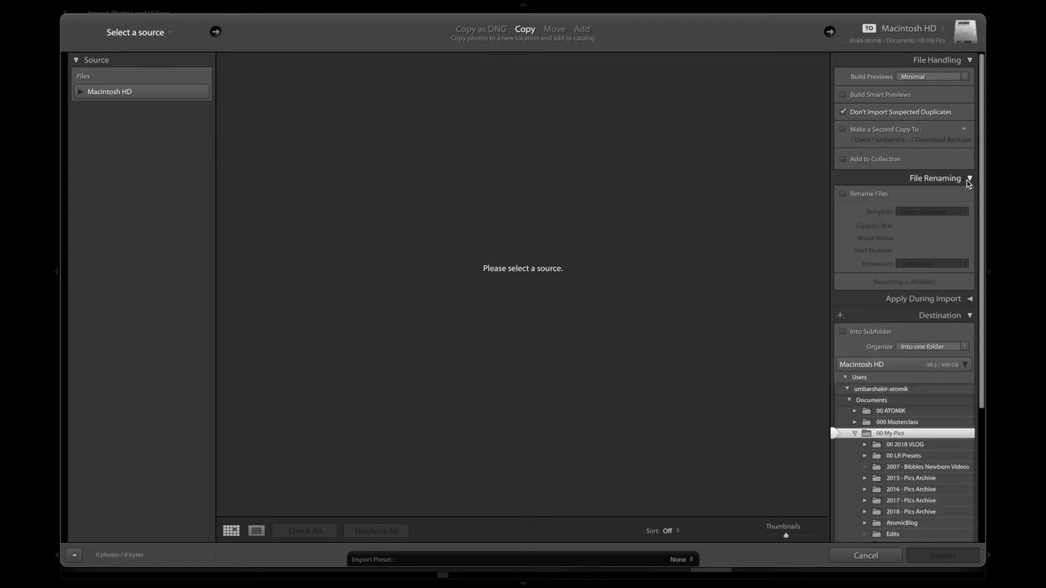
left_click(969, 181)
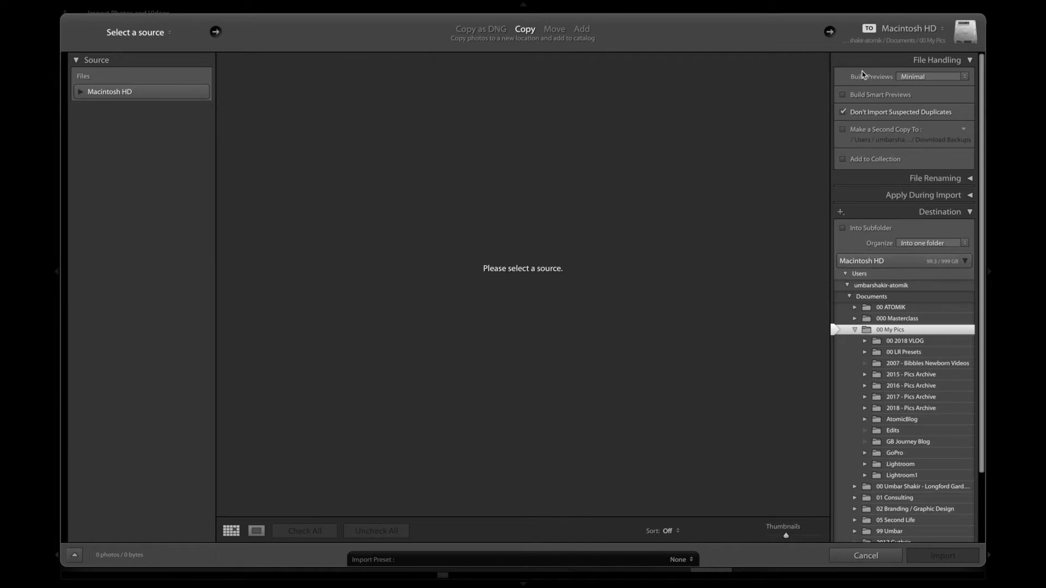
left_click(970, 61)
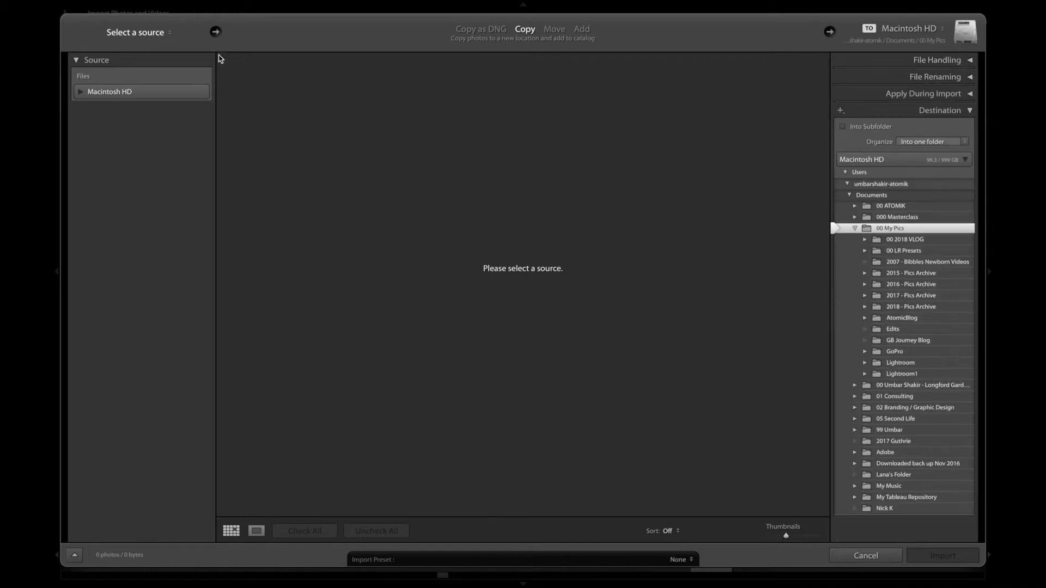
left_click(870, 551)
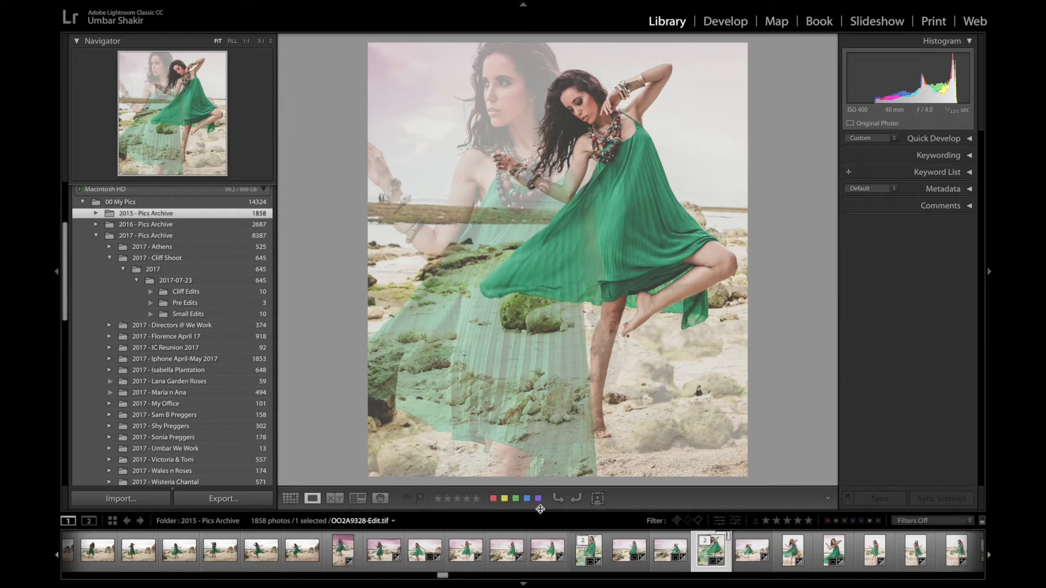
- Select beach photos OO2A9323 to OO2A9325 in the filmstrip and flag them as picks
left_click(461, 555)
left_click(407, 498)
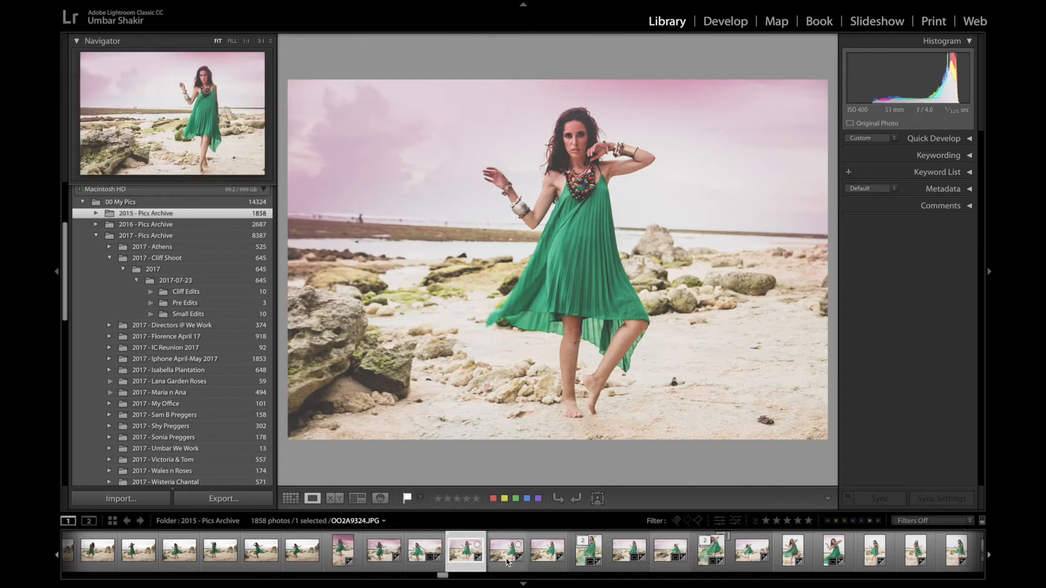
left_click(506, 561)
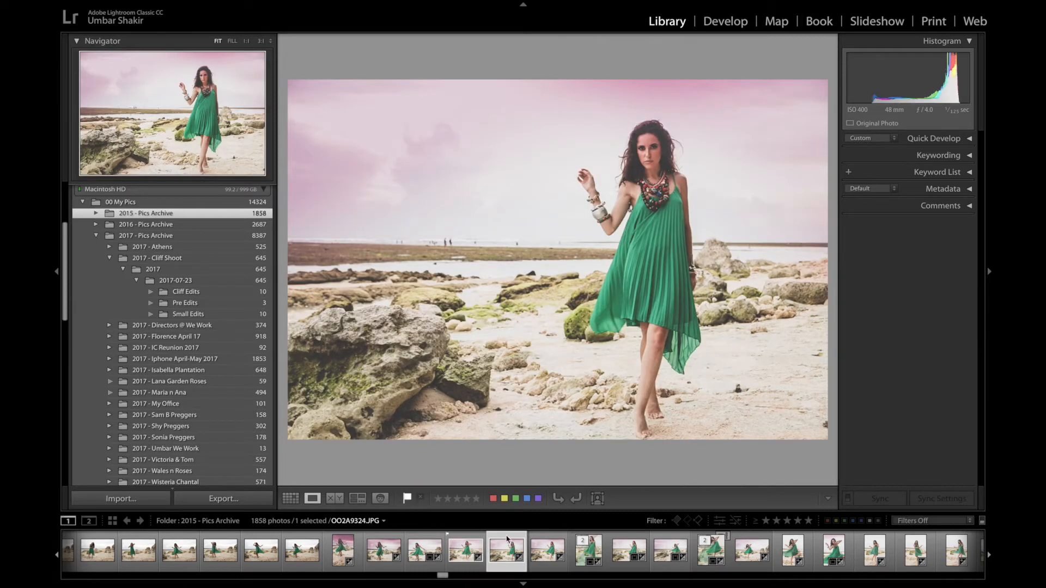
left_click(547, 551)
left_click(408, 499)
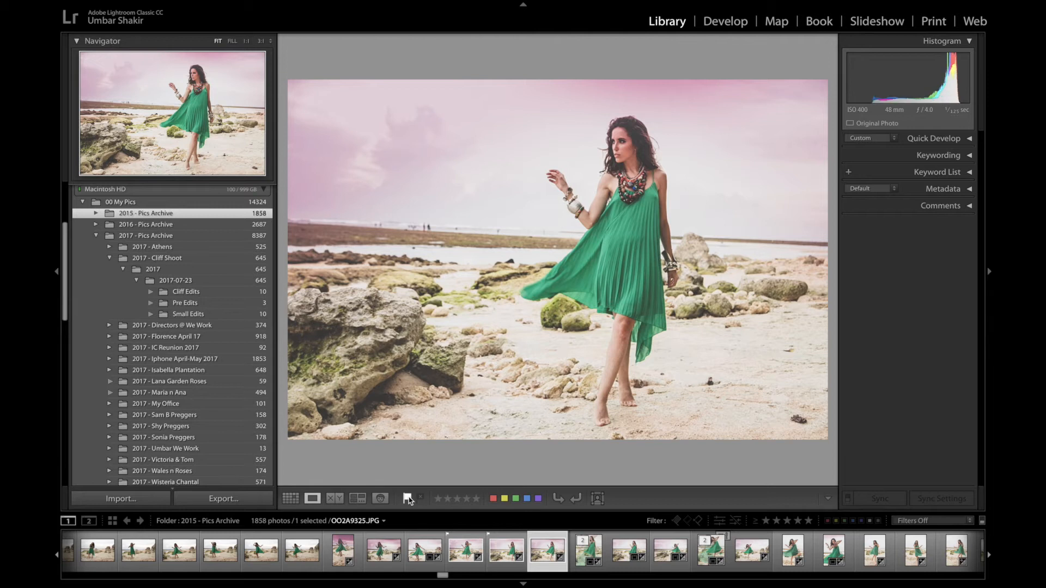
- Toggle the Picked flag filter to show only the flagged photos, then clear the filter
left_click(678, 522)
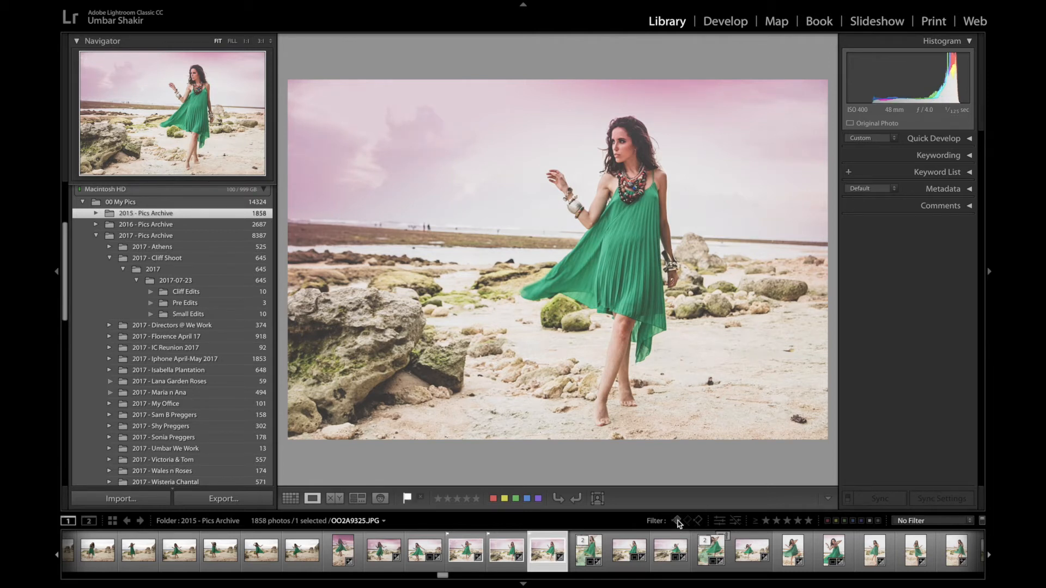
left_click(678, 521)
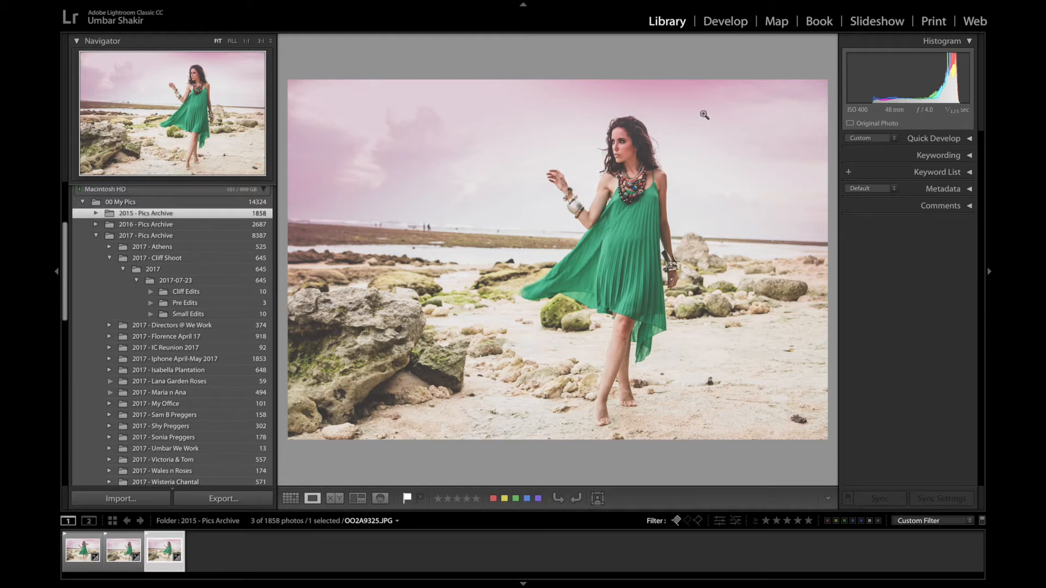
left_click(677, 521)
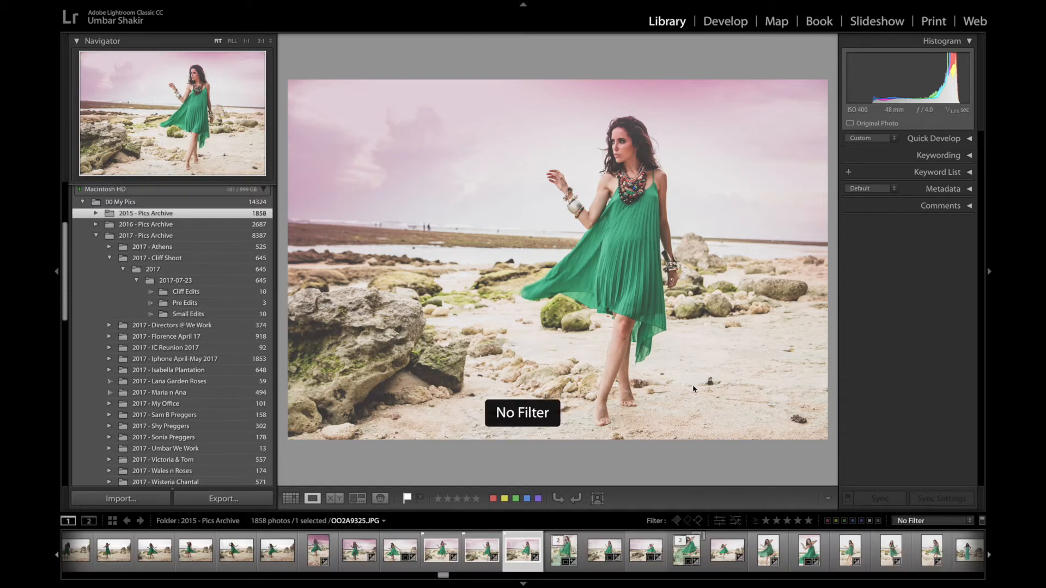
- Open Develop and reposition and rotate the graduated filters darkening the sky
left_click(725, 22)
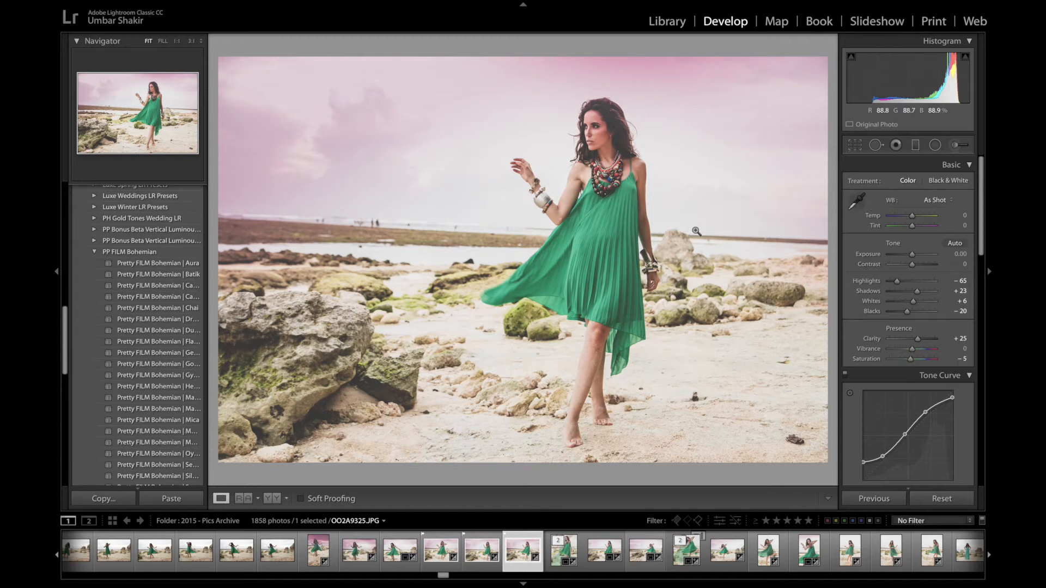
left_click(916, 146)
left_click(697, 169)
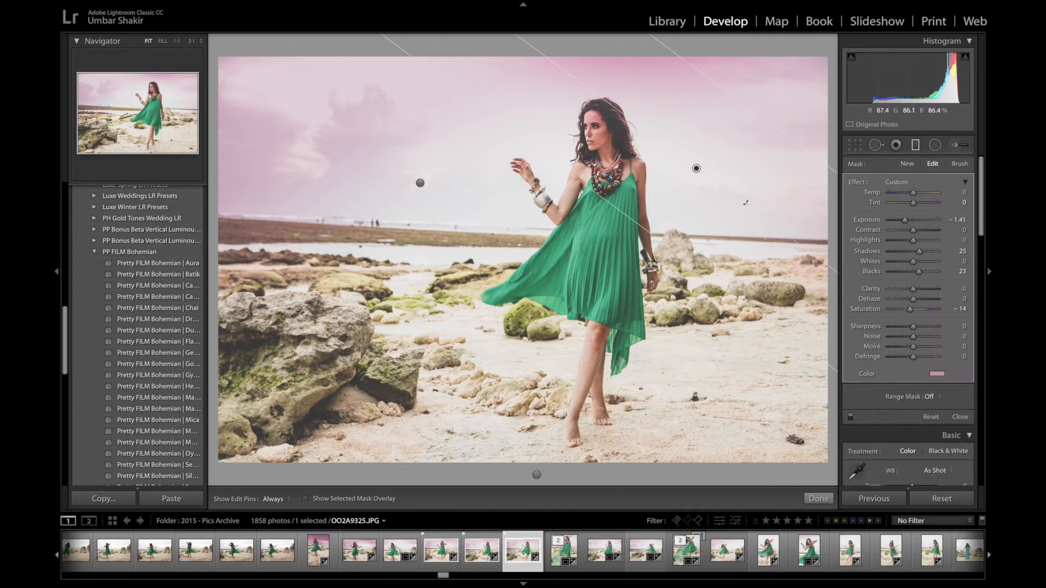
left_click_drag(745, 203, 752, 190)
left_click_drag(695, 169, 726, 126)
left_click(421, 183)
left_click_drag(420, 183, 455, 135)
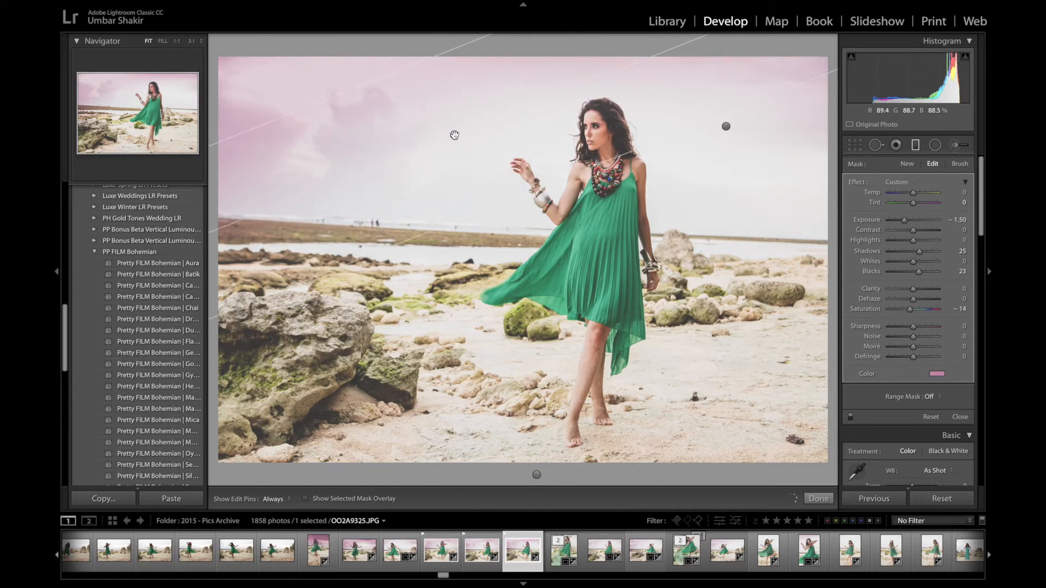
- Straighten the photo by rotating the crop about -2.7 degrees and apply it
left_click(854, 147)
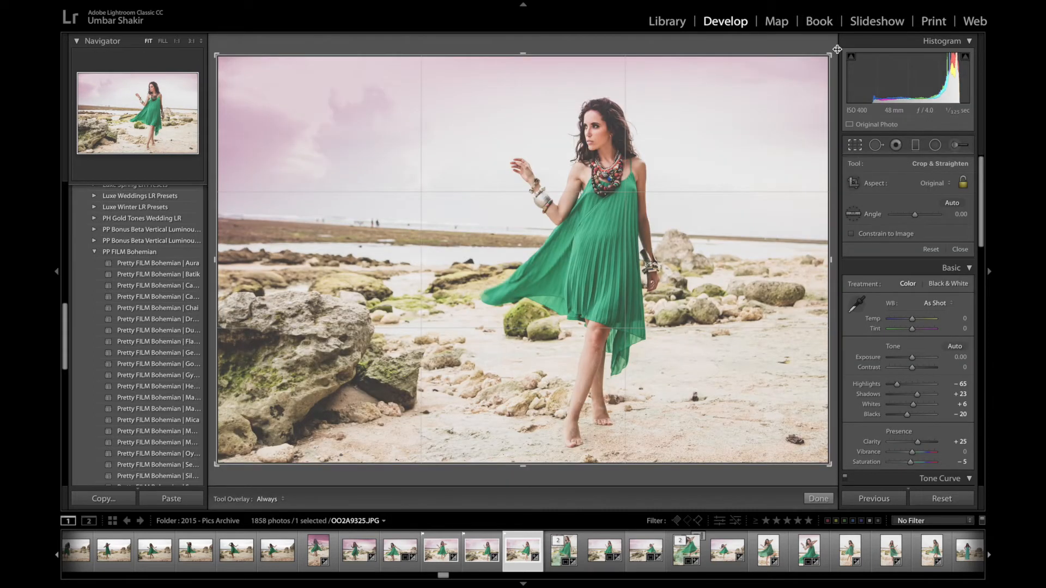
left_click_drag(832, 50, 820, 39)
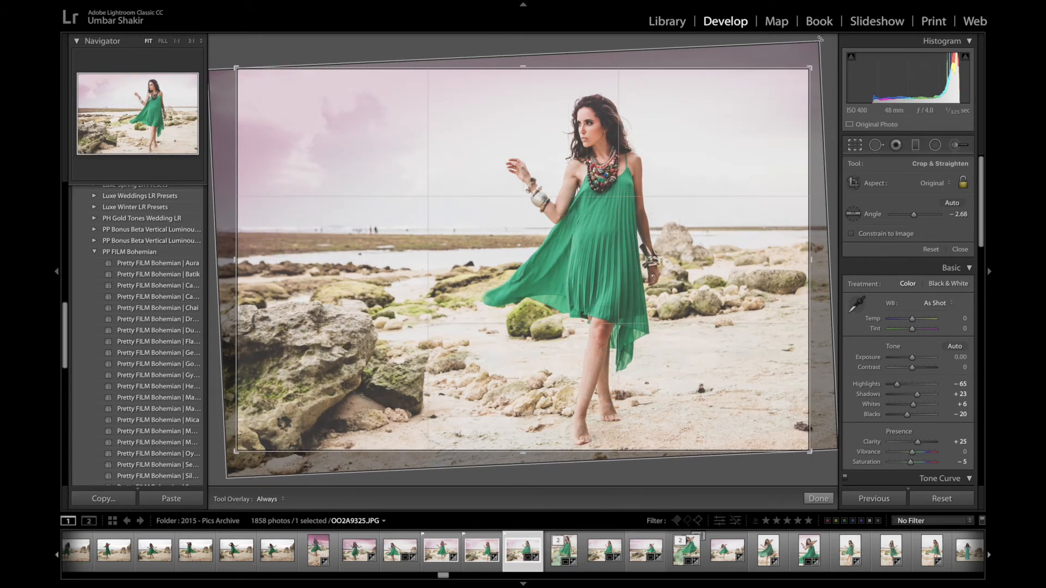
key("Return")
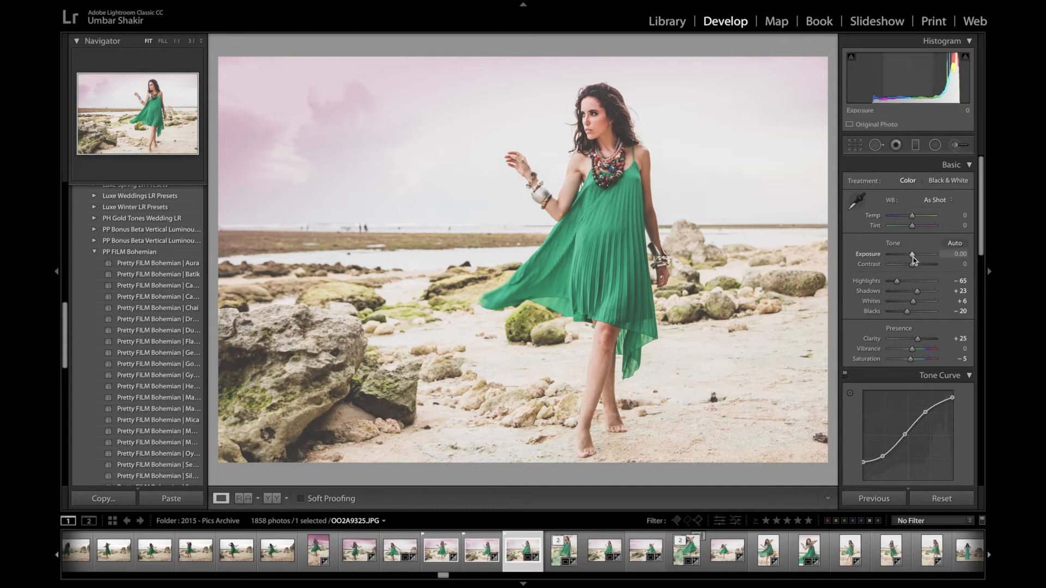
- Lower the Green saturation in the HSL panel
scroll(915, 305, "down", 5)
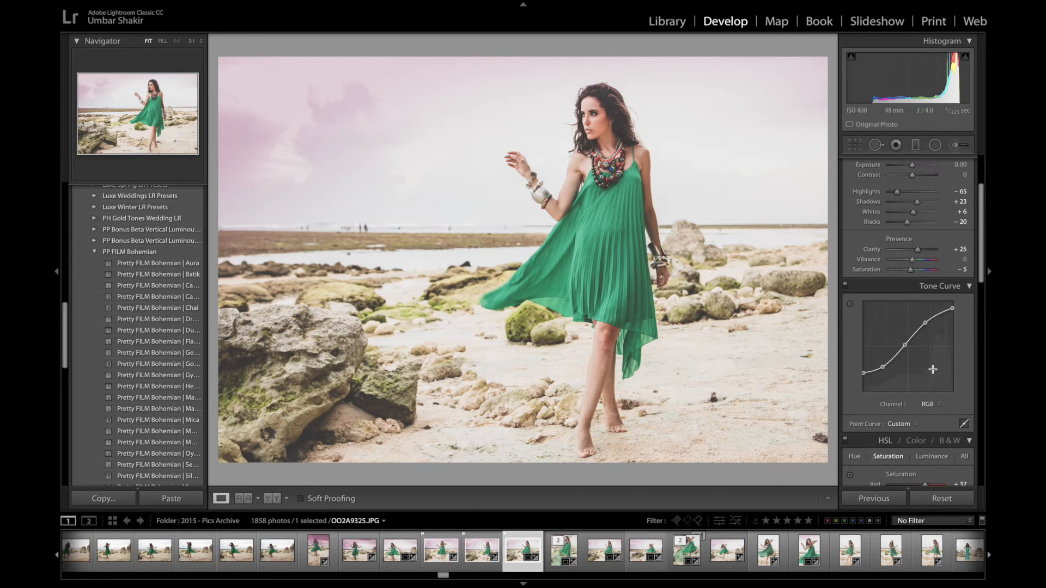
scroll(932, 370, "down", 7)
scroll(934, 372, "down", 2)
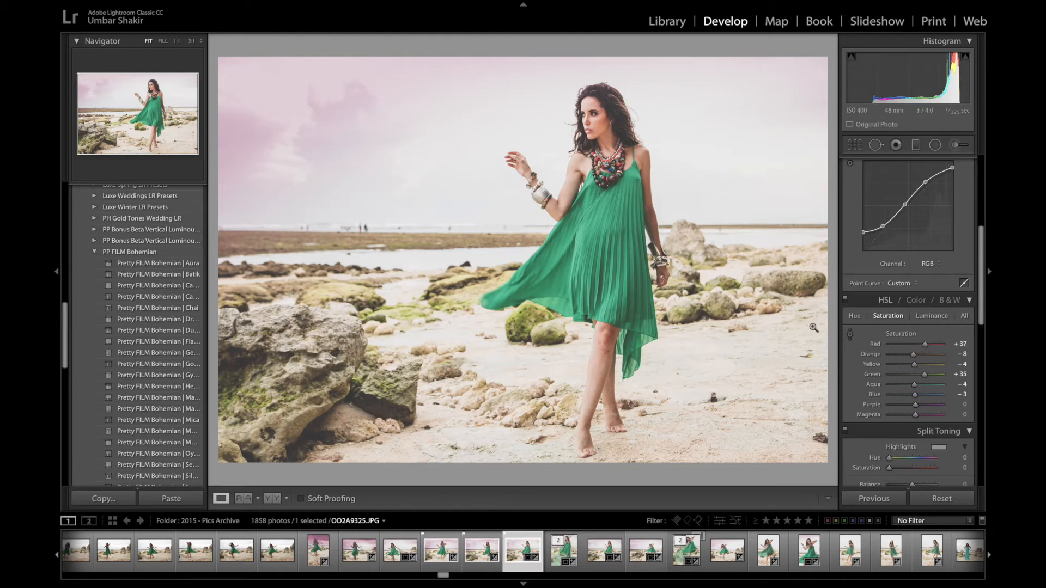
mouse_move(924, 374)
left_mouse_down()
mouse_move(946, 375)
mouse_move(836, 391)
mouse_move(940, 385)
mouse_move(938, 355)
mouse_move(898, 361)
mouse_move(914, 362)
left_mouse_up()
- Adjust the Orange luminance in the HSL Luminance tab
left_click(933, 317)
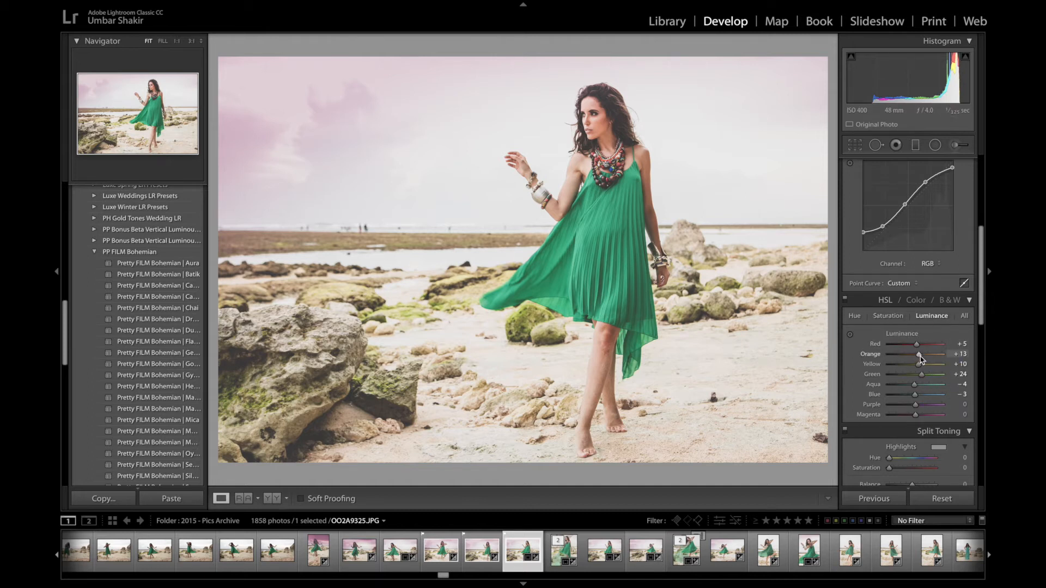
mouse_move(919, 355)
left_mouse_down()
mouse_move(949, 361)
mouse_move(885, 363)
mouse_move(922, 364)
left_mouse_up()
- Set the Orange hue to +11 in the HSL Hue tab
left_click(853, 317)
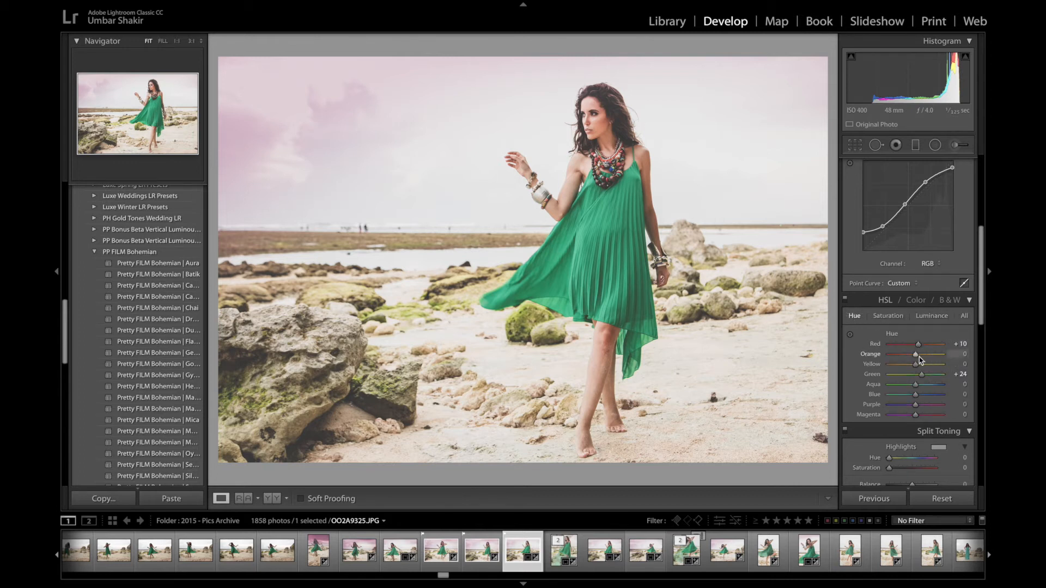
left_click_drag(917, 356, 908, 389)
- Tint the shadows pink in Split Toning with hue 330 and saturation 41
scroll(909, 389, "down", 7)
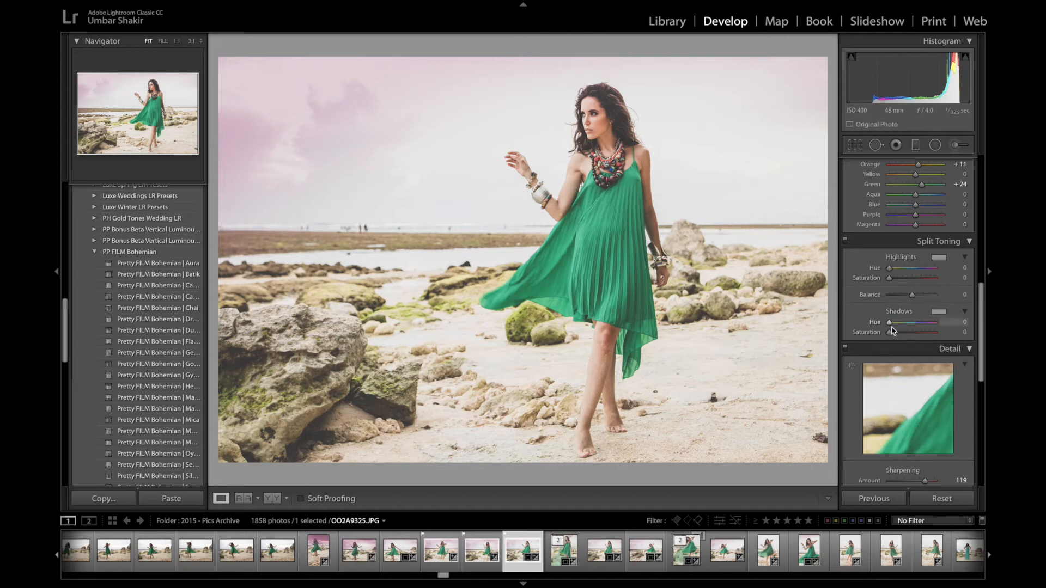
mouse_move(889, 326)
left_mouse_down()
mouse_move(934, 326)
mouse_move(896, 336)
mouse_move(922, 339)
mouse_move(904, 338)
left_mouse_up()
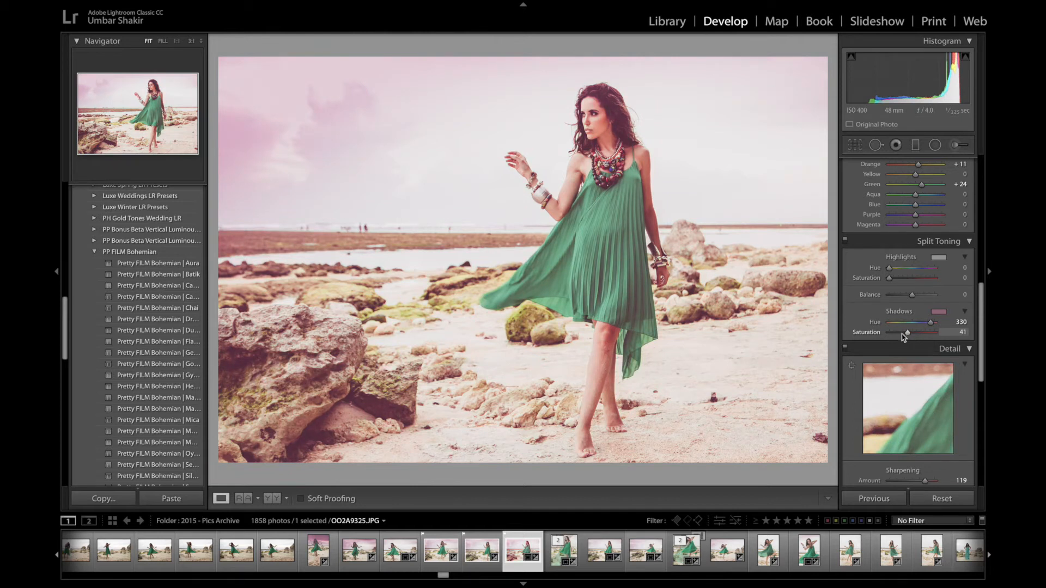
- Scroll through the Detail, Lens Corrections and Effects panels to review their settings
scroll(915, 312, "down", 5)
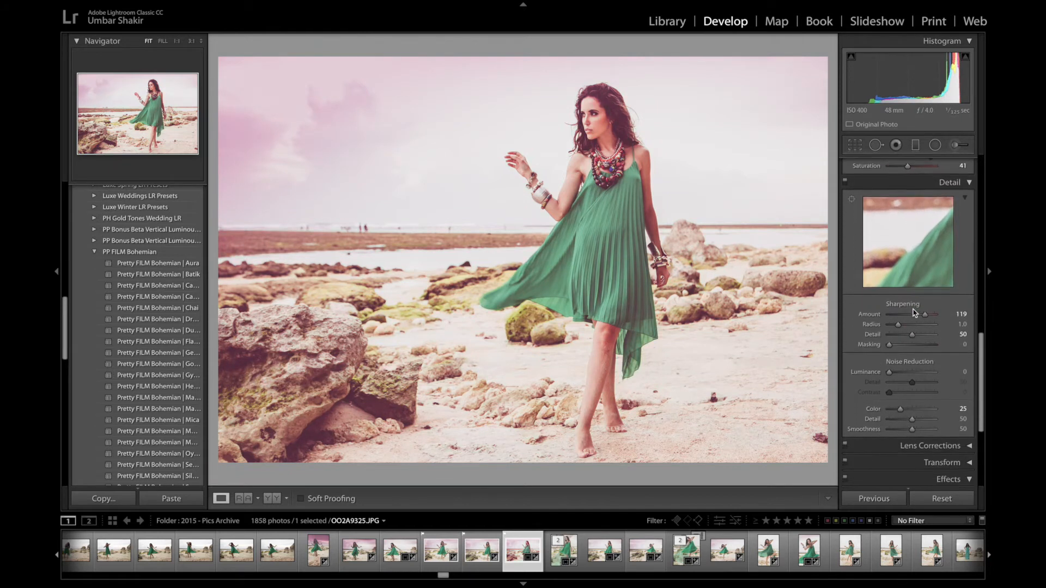
scroll(915, 312, "down", 1)
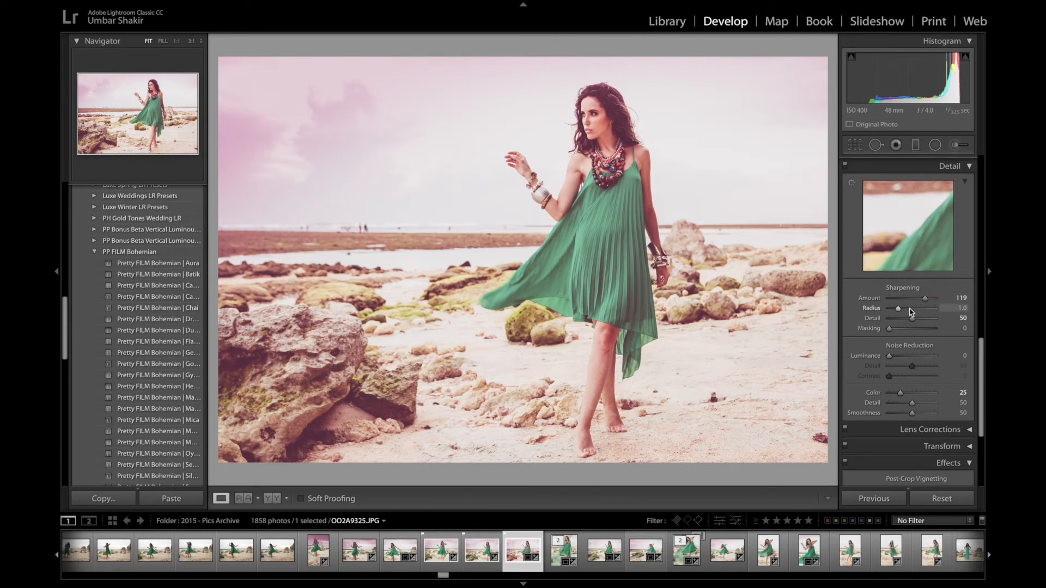
scroll(902, 305, "down", 5)
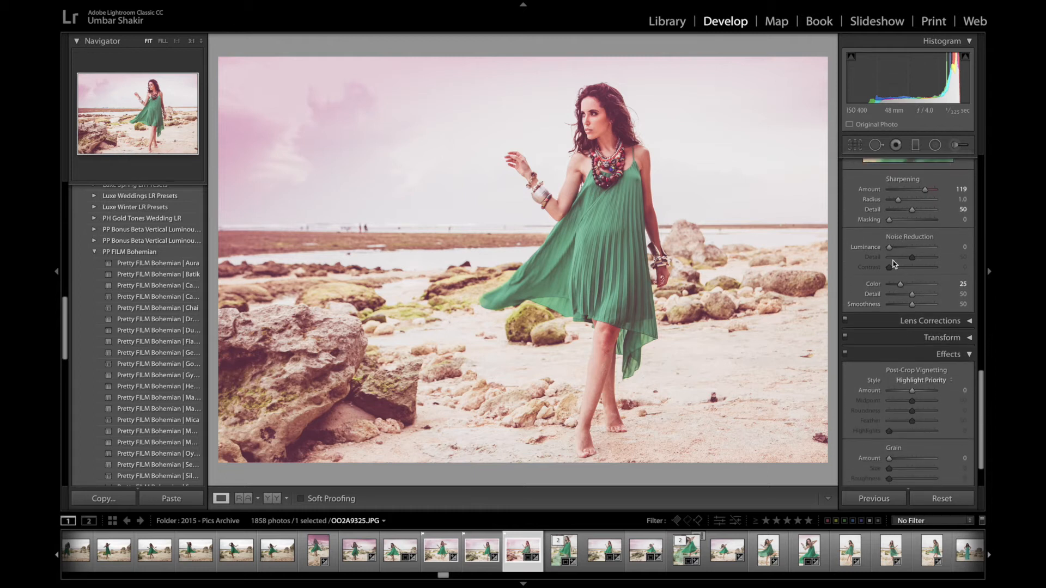
left_click(971, 325)
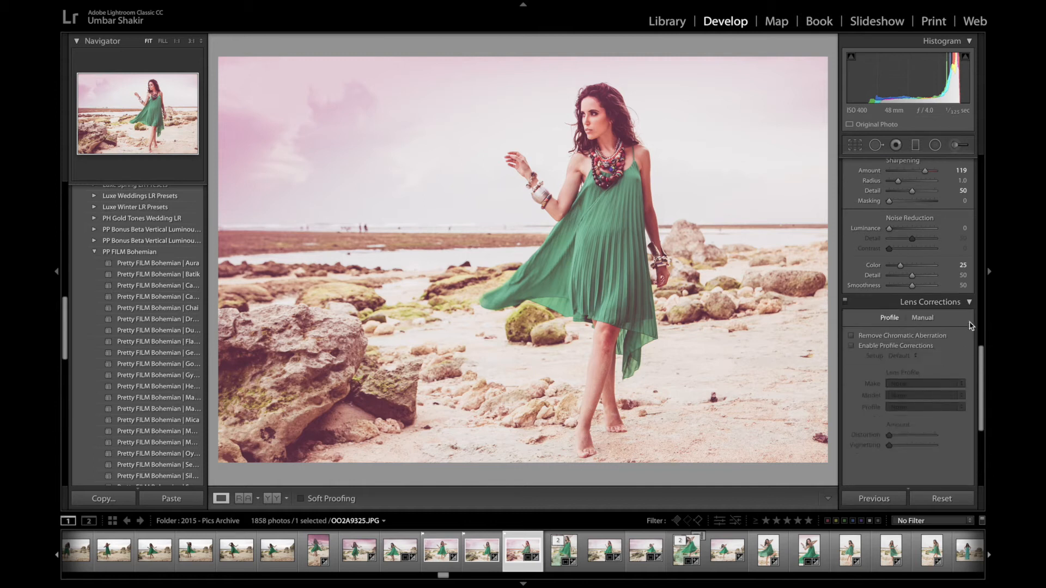
scroll(934, 333, "down", 3)
scroll(933, 333, "down", 2)
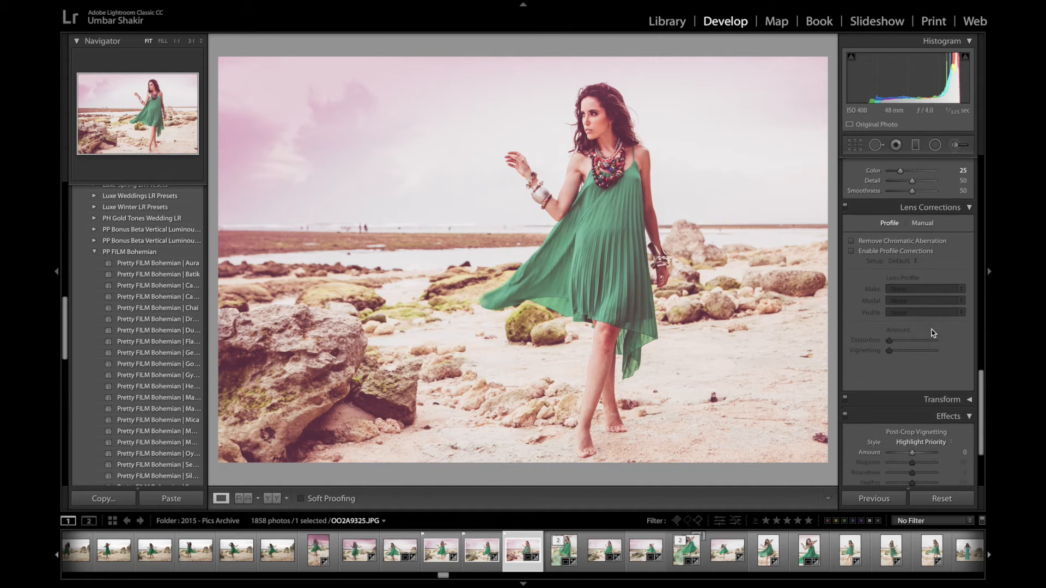
scroll(934, 334, "down", 2)
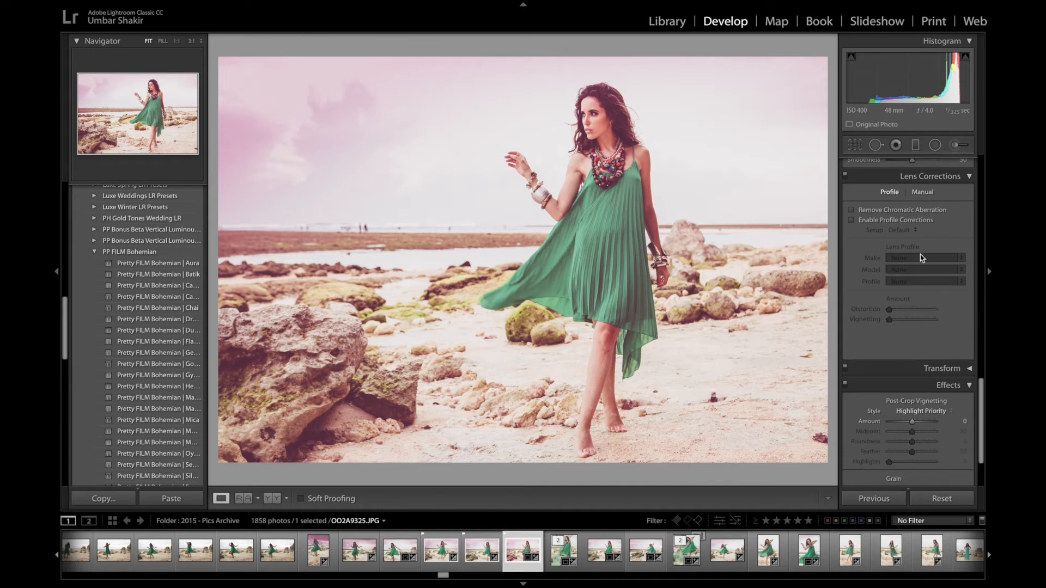
- Open the manual Lens Corrections settings and the Transform panel to review them, returning to Effects
left_click(928, 193)
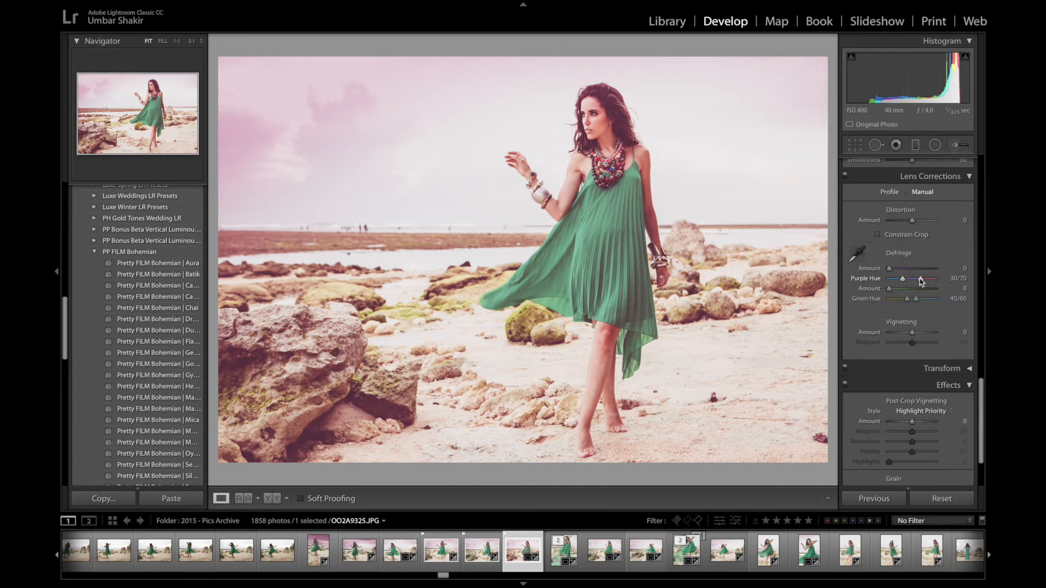
left_click(969, 177)
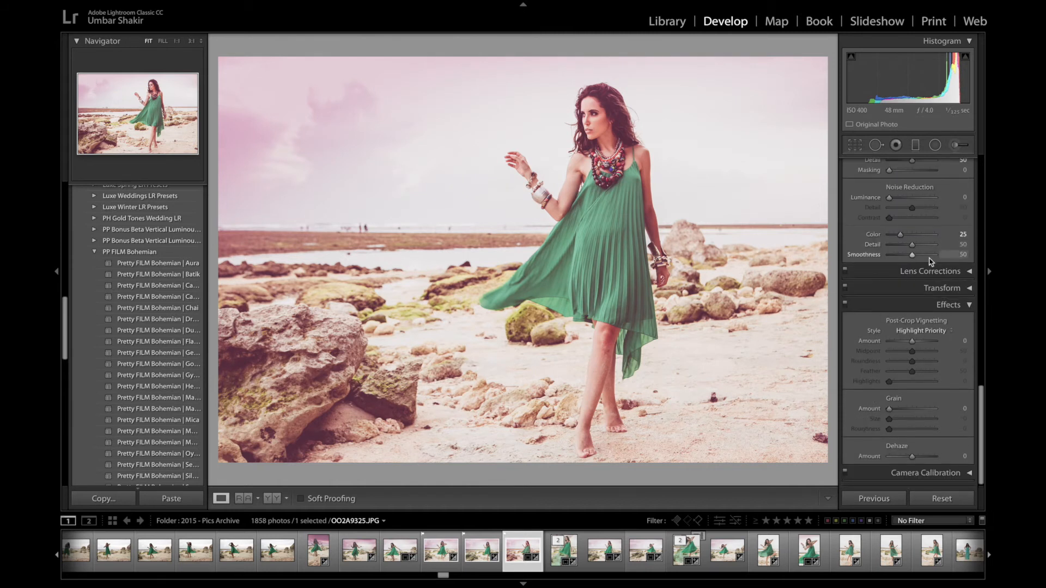
left_click(970, 290)
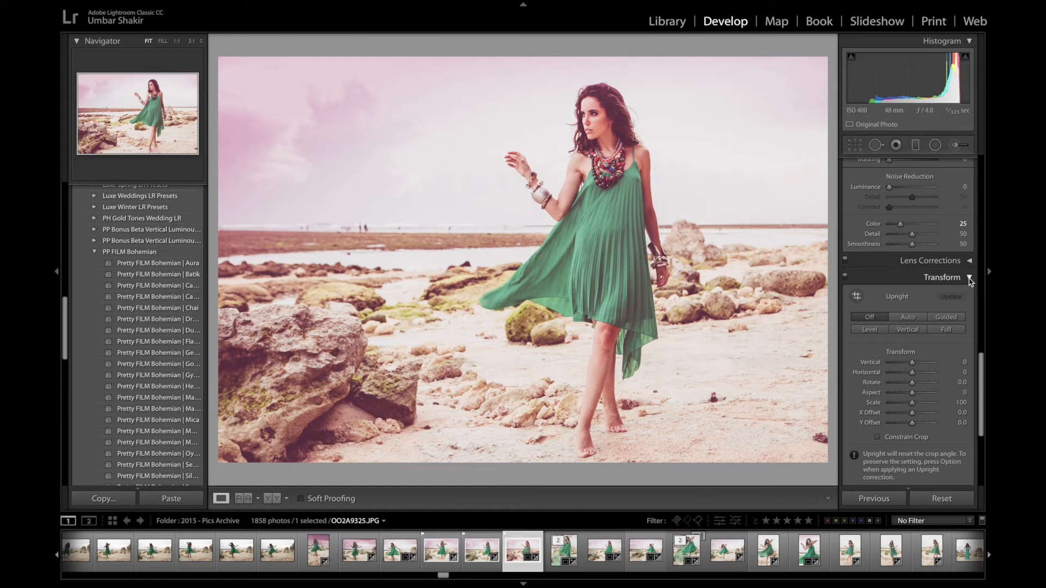
left_click(969, 279)
left_click(946, 305)
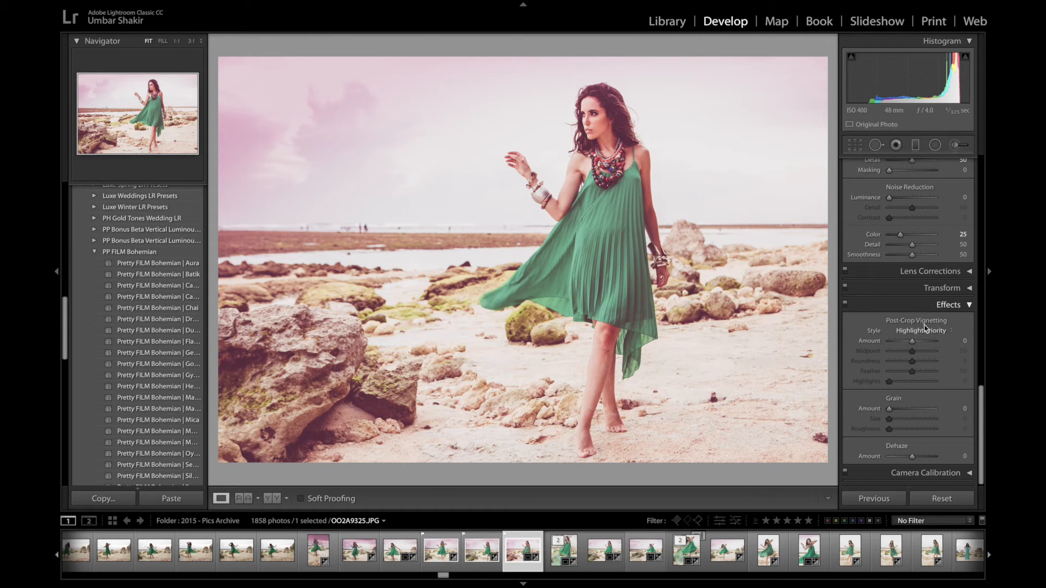
- Apply a post-crop vignette with amount -11 and midpoint 26
mouse_move(912, 343)
left_mouse_down()
mouse_move(901, 343)
mouse_move(911, 343)
left_mouse_up()
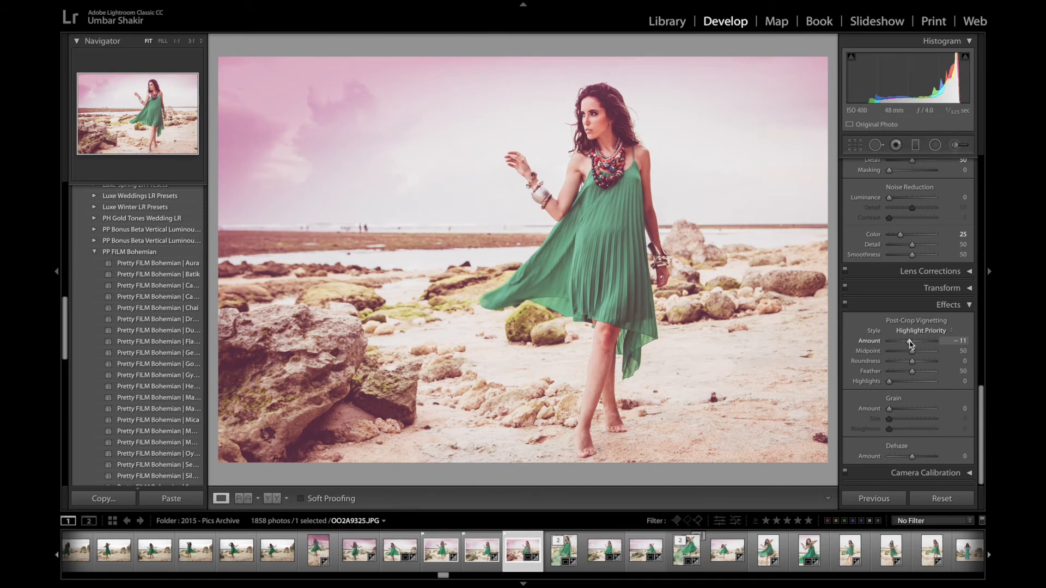
left_click_drag(914, 355, 903, 355)
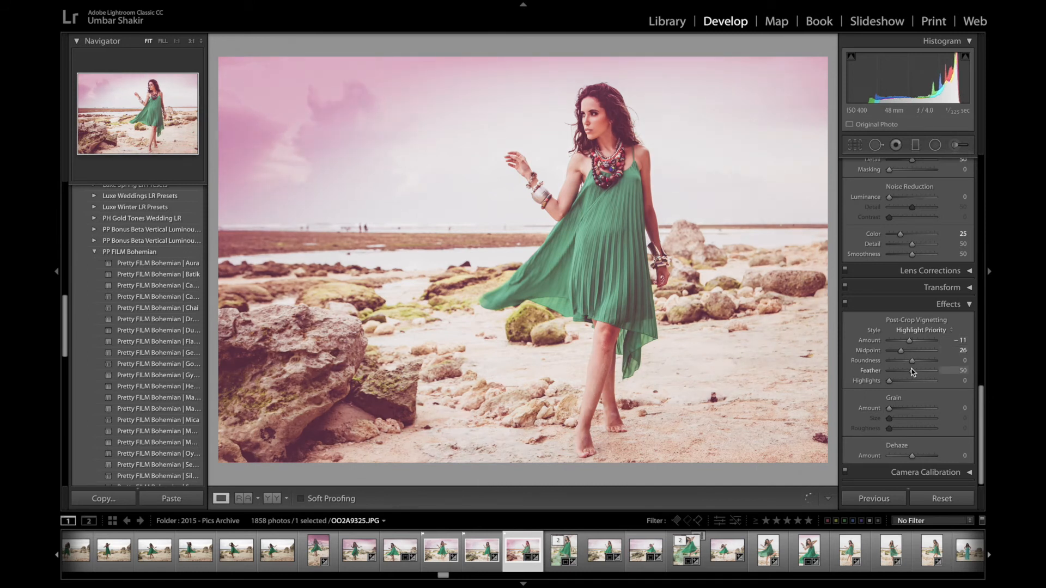
- Raise the shadows tint in Camera Calibration, then collapse the panel
left_click(969, 474)
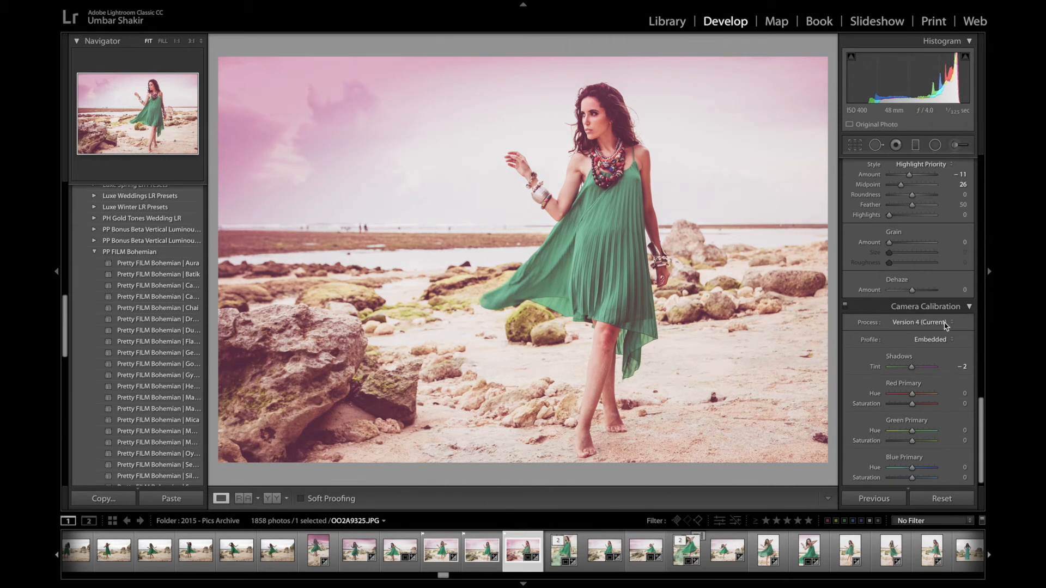
left_click_drag(912, 369, 926, 367)
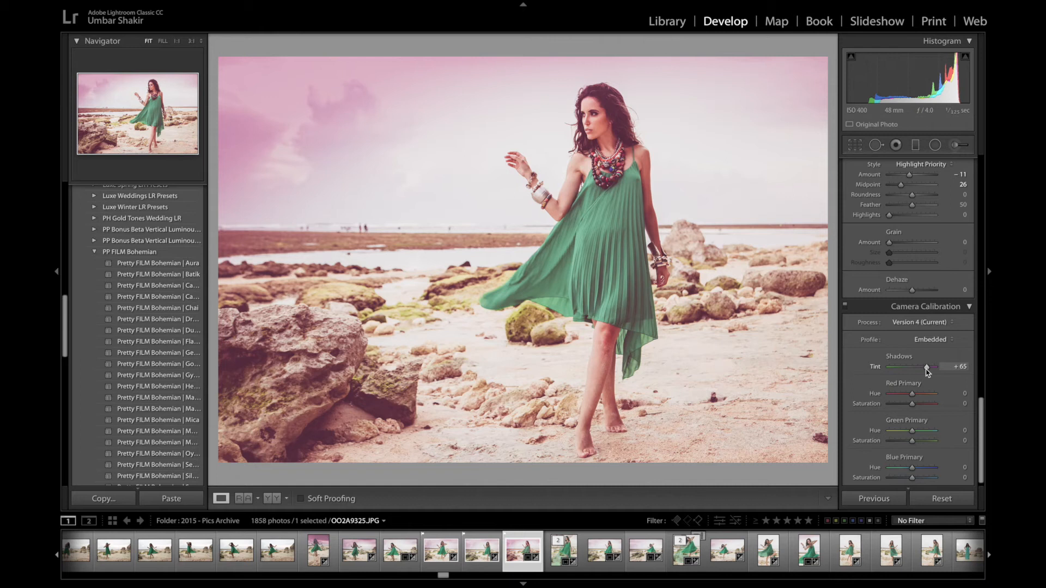
left_click(970, 307)
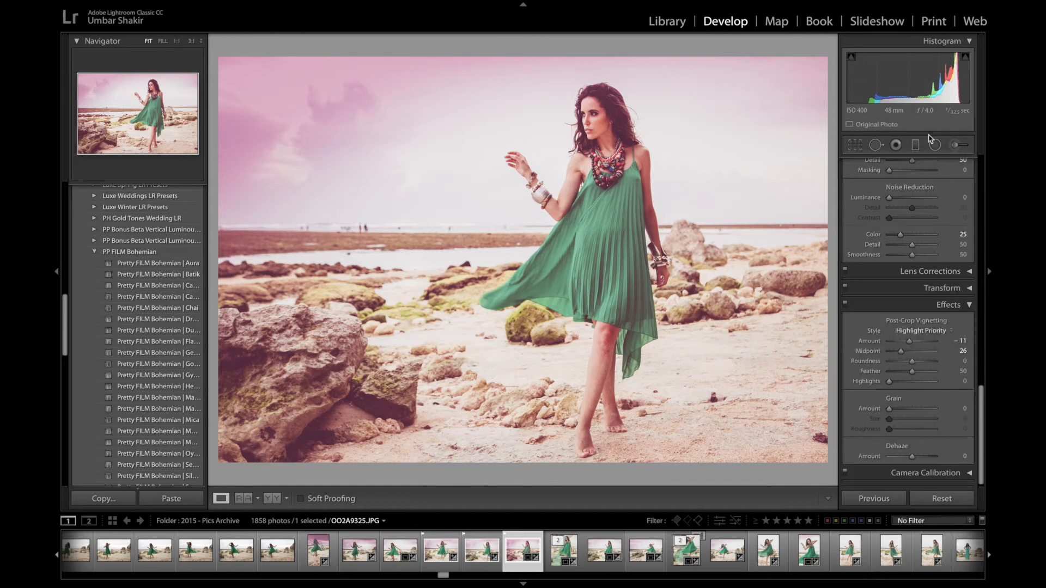
- Open the Graduated Filter tool and select each existing filter pin to inspect its settings
left_click(916, 146)
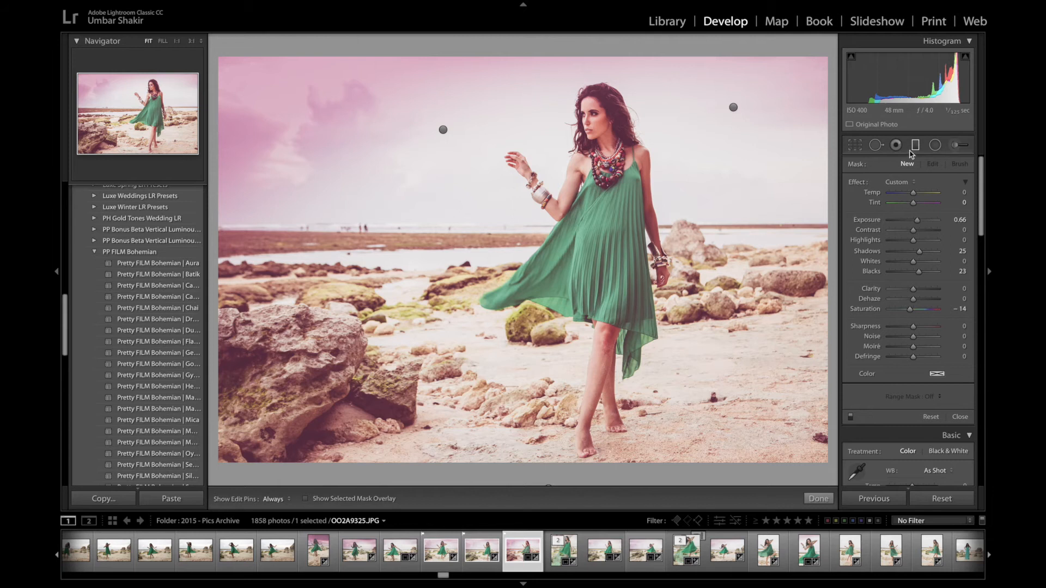
left_click(733, 108)
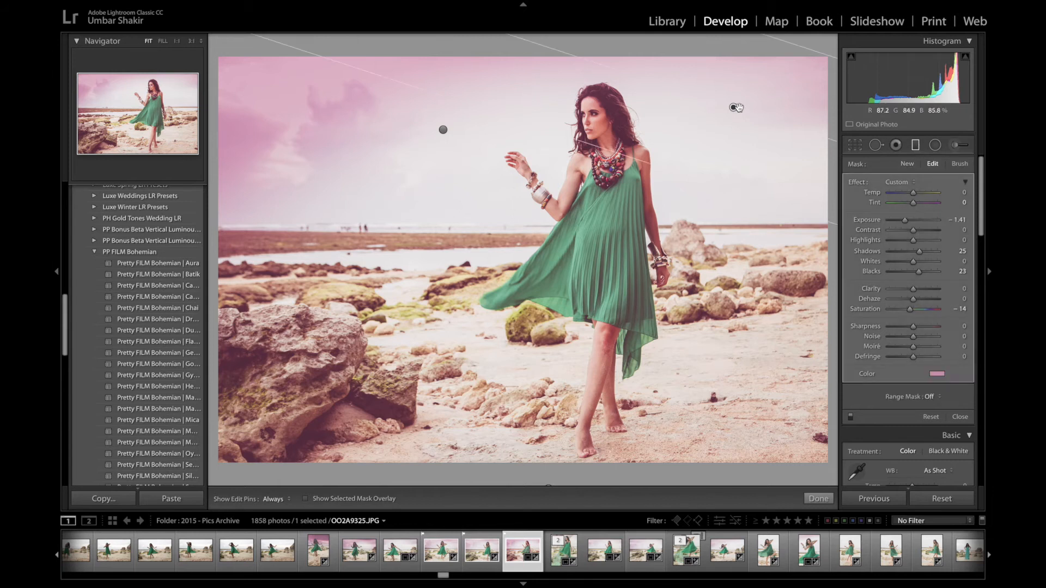
mouse_move(733, 108)
left_mouse_down()
mouse_move(756, 82)
mouse_move(730, 109)
left_mouse_up()
left_click(442, 131)
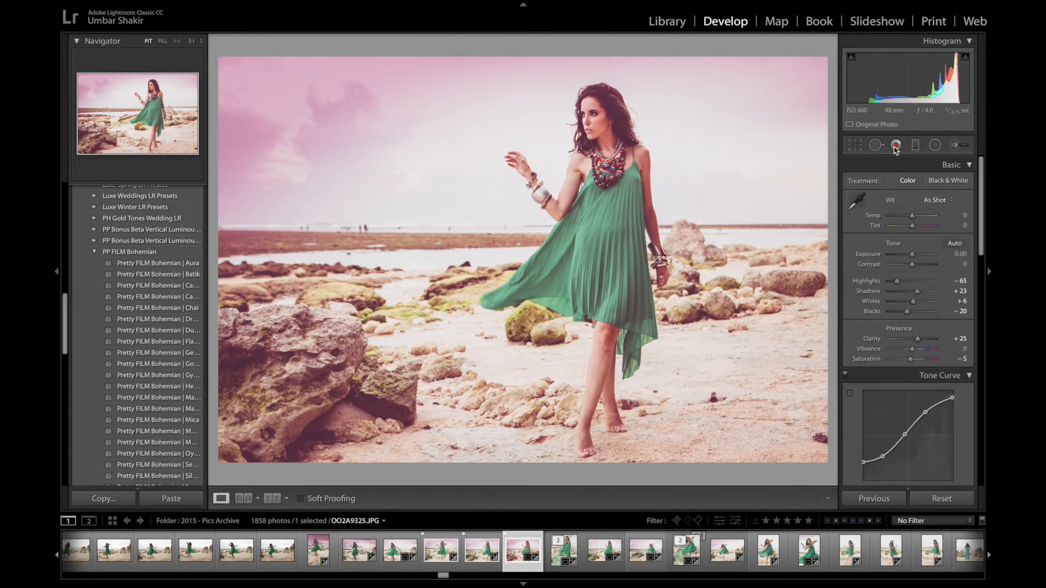
- Remove the small figures along the horizon with the Spot Removal tool, then close the tool
left_click(875, 146)
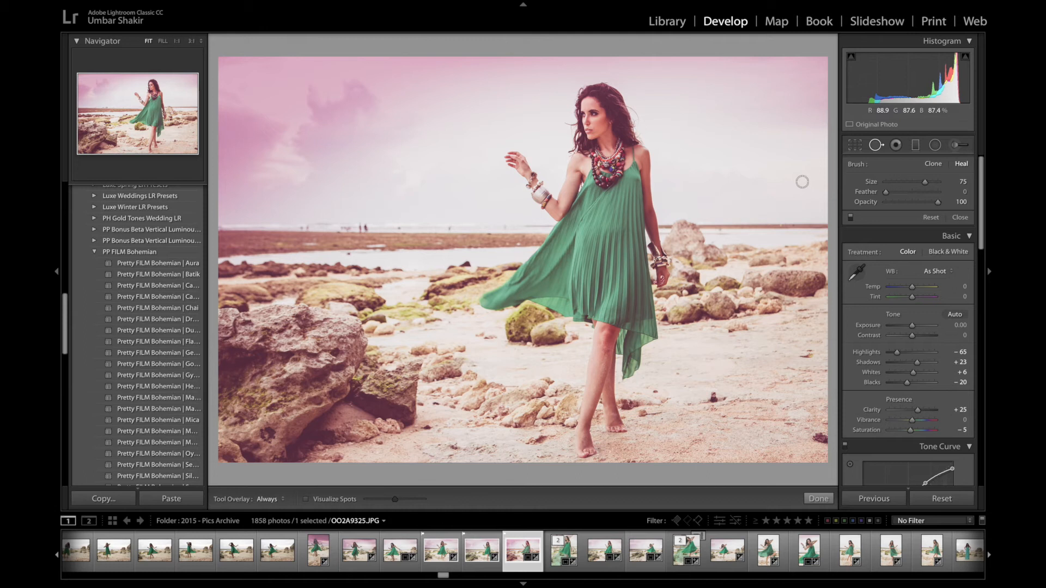
left_click(367, 228)
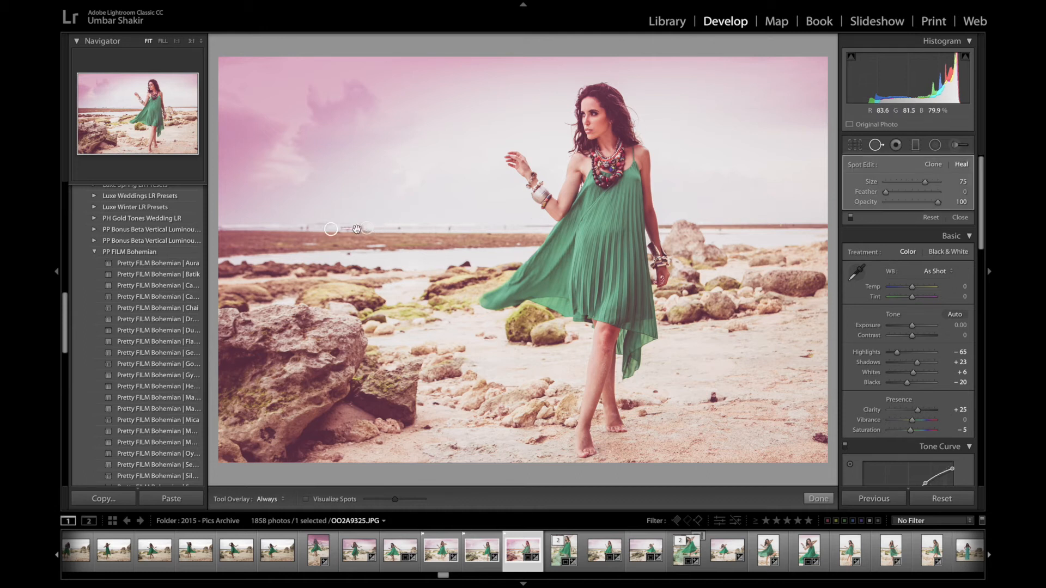
left_click(400, 228)
left_click(450, 228)
left_click(304, 228)
left_click(533, 253)
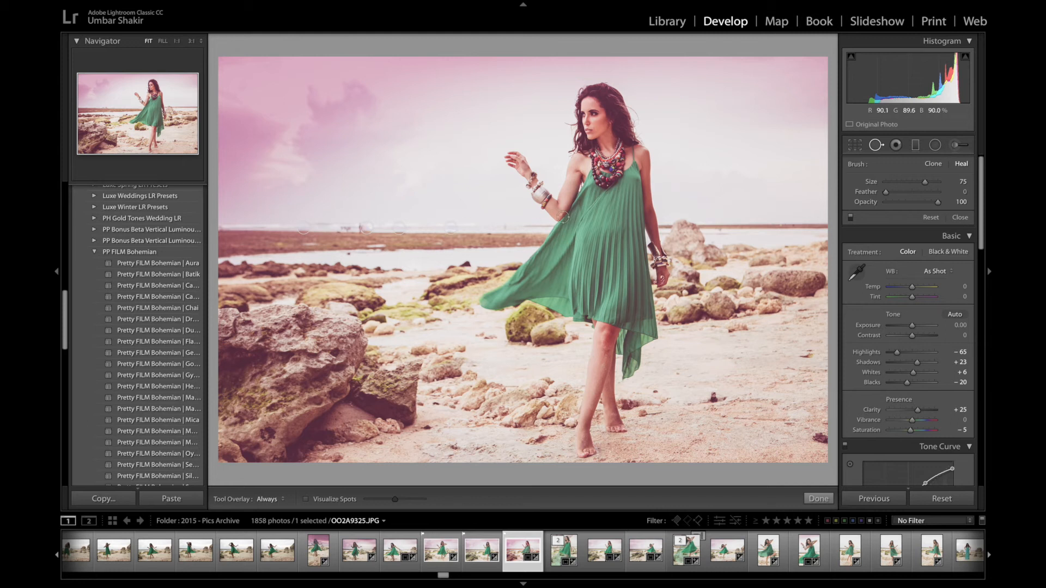
key("q")
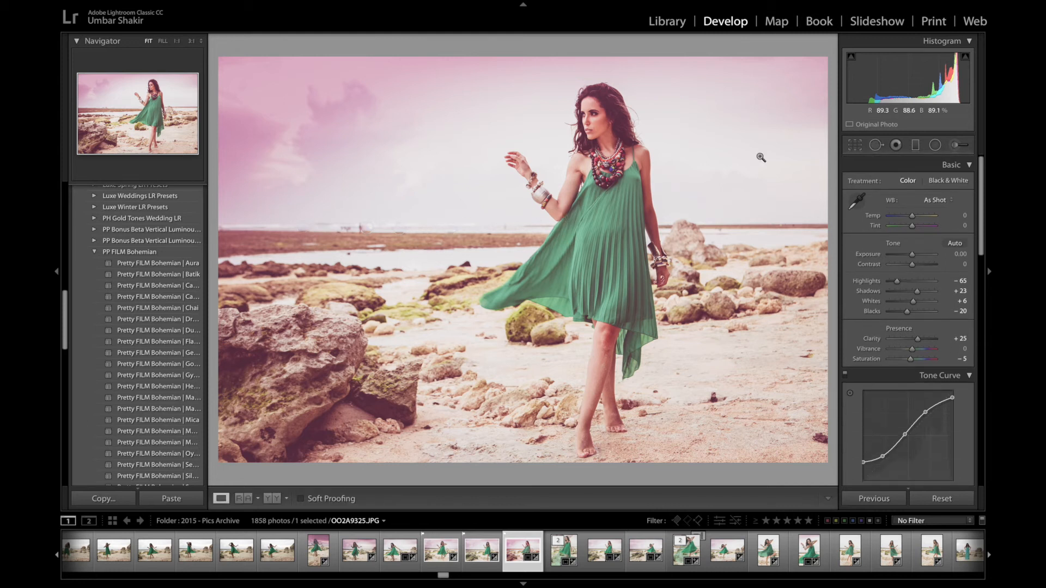
- Open the Crop tool and nudge the crop's top-right corner slightly
left_click(855, 146)
mouse_move(815, 65)
left_mouse_down()
mouse_move(840, 117)
mouse_move(819, 70)
left_mouse_up()
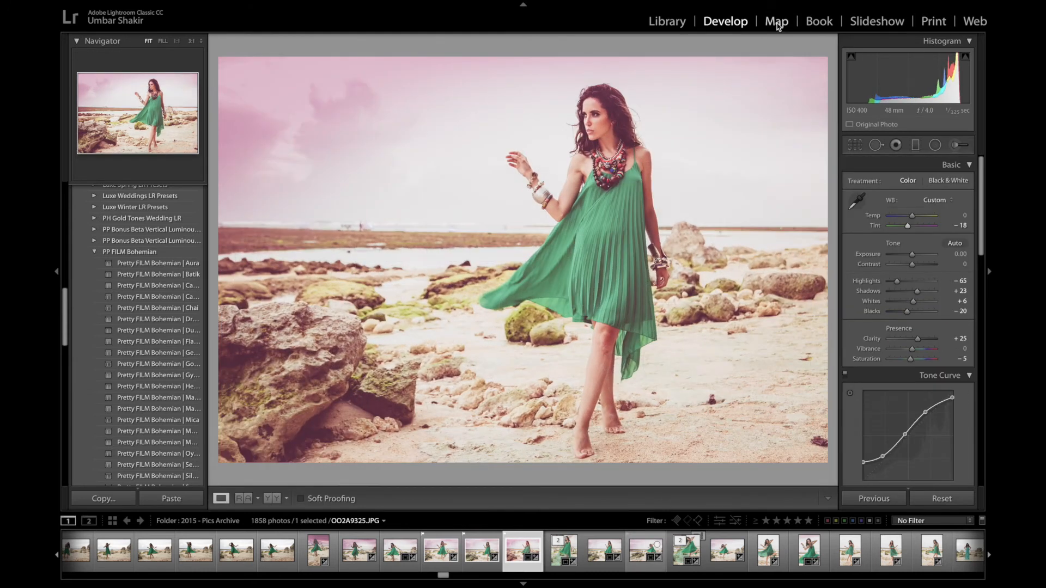
- Look through the Map and Book modules, closing the Book tips dialog
left_click(778, 23)
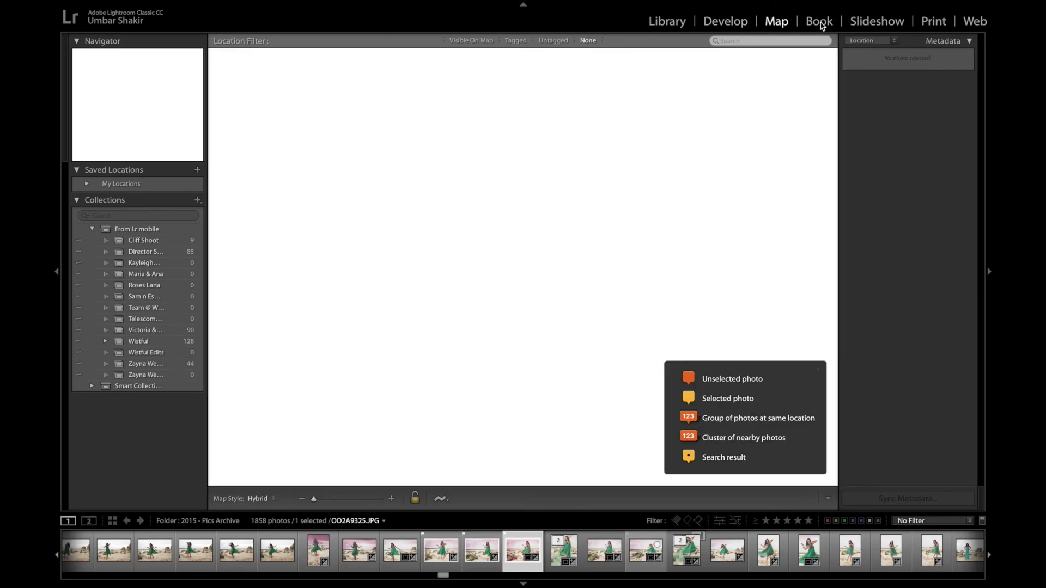
left_click(827, 25)
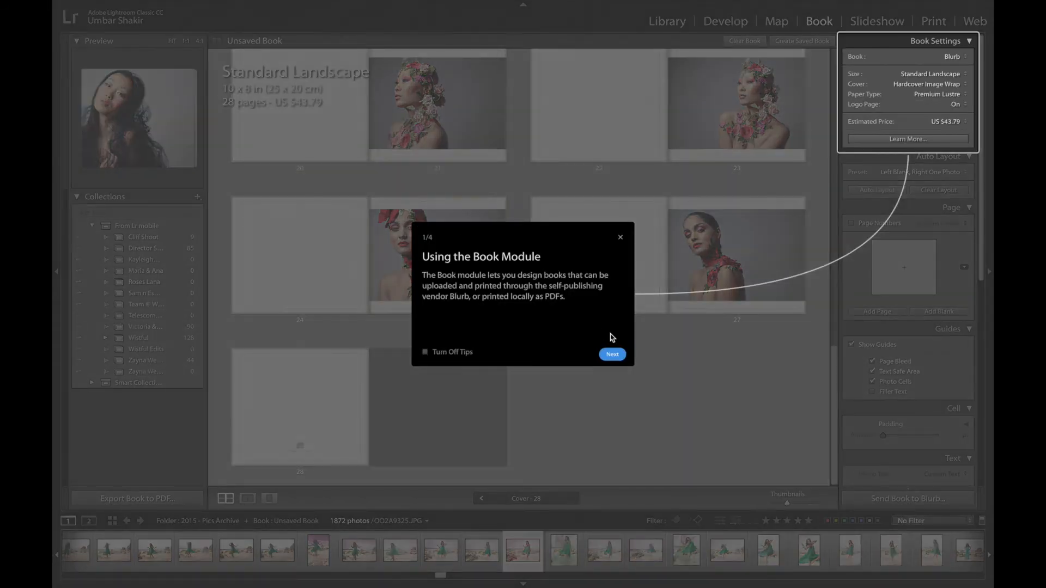
left_click(620, 239)
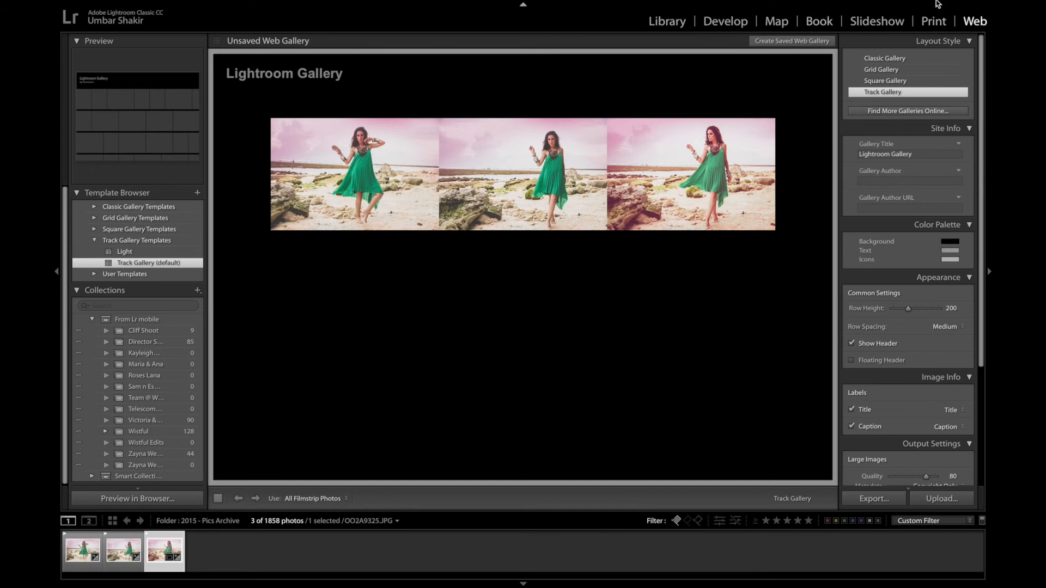
- Title the web gallery Bali
mouse_move(937, 3)
left_click(917, 156)
type("Bali")
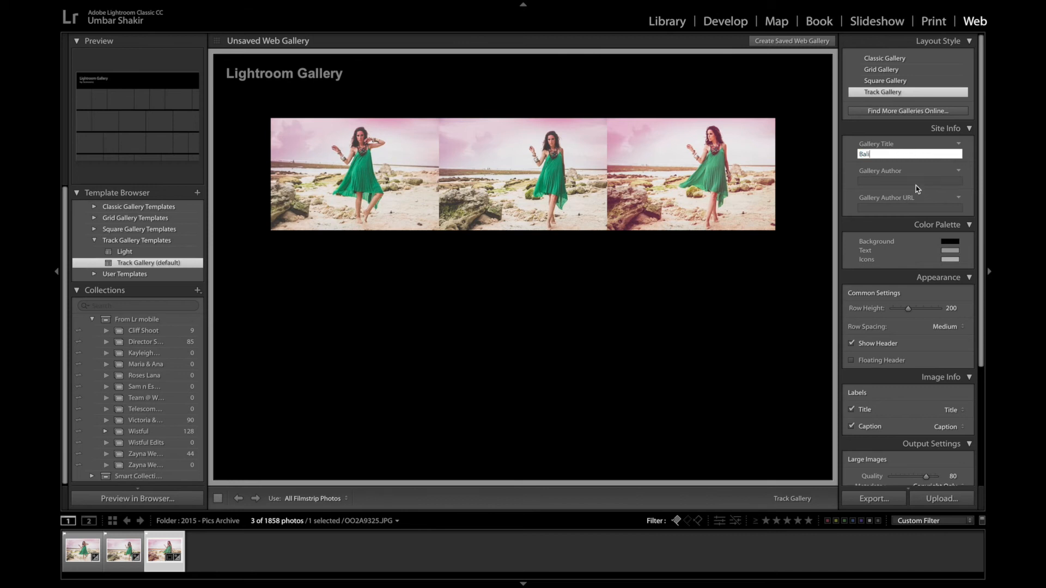
left_click(916, 184)
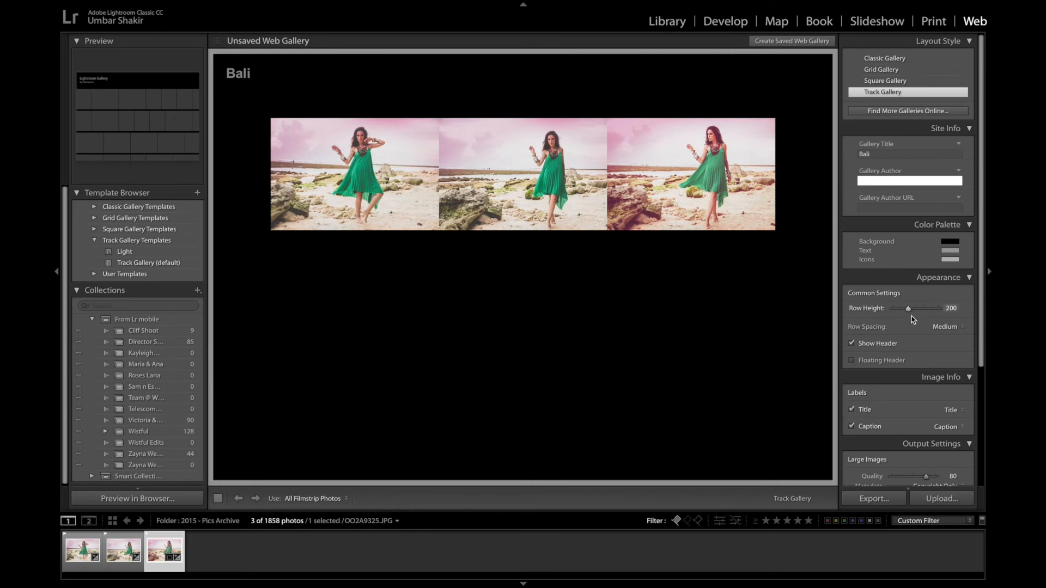
- Set both the Title and Caption image labels of the gallery to Filename
scroll(913, 326, "down", 3)
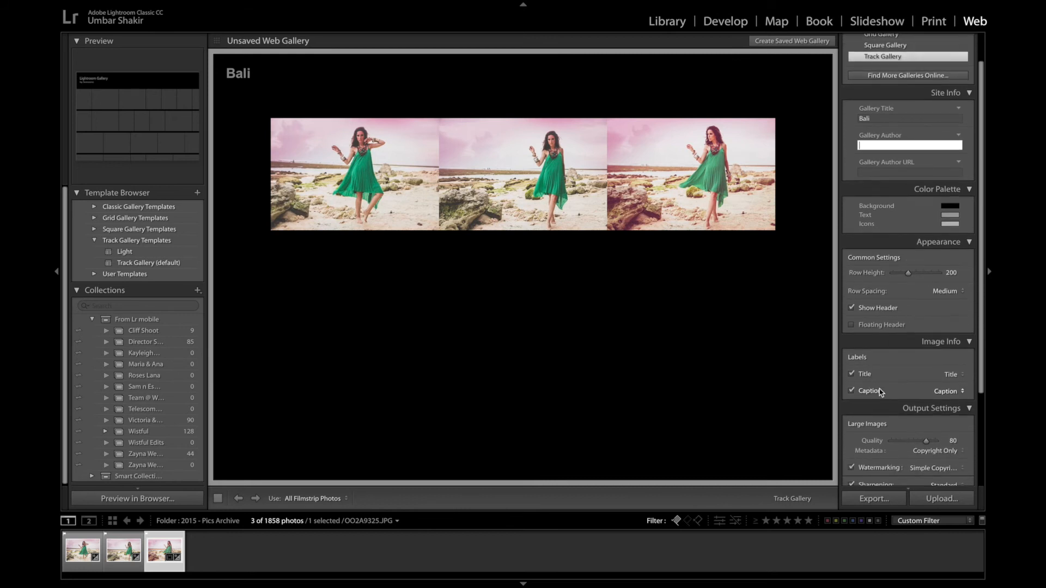
left_click(954, 395)
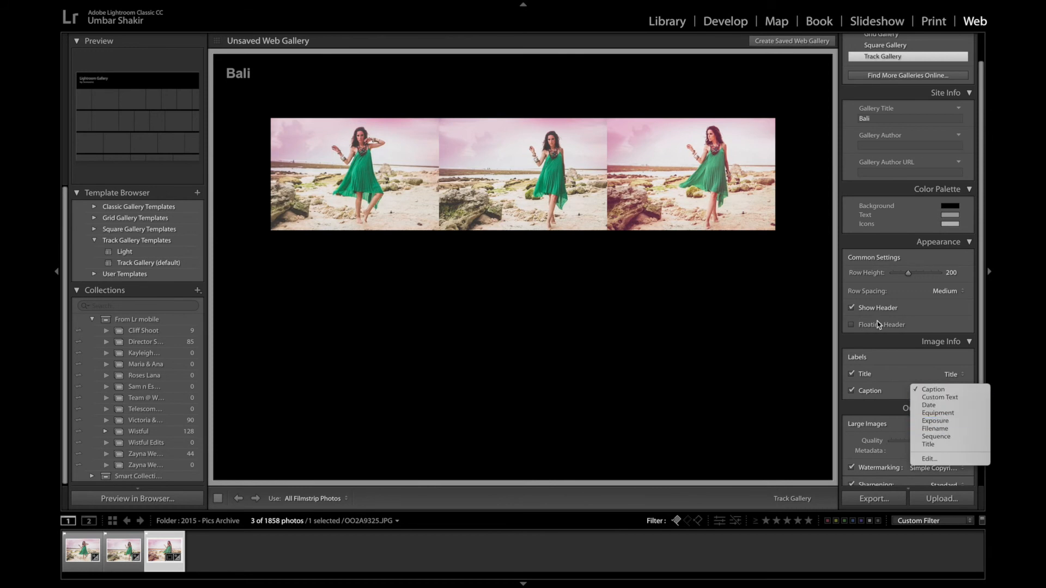
left_click(936, 429)
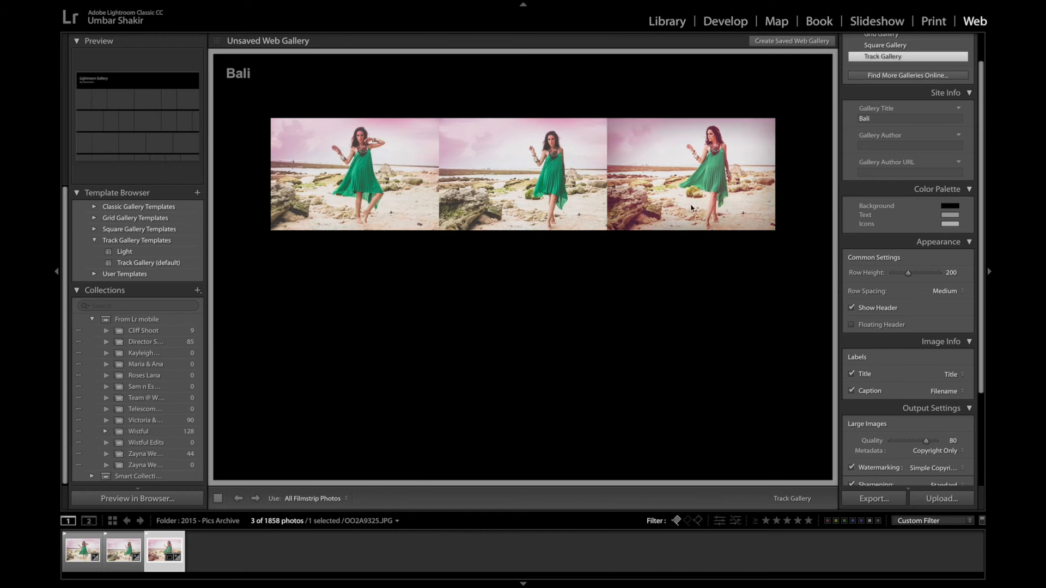
left_click(954, 375)
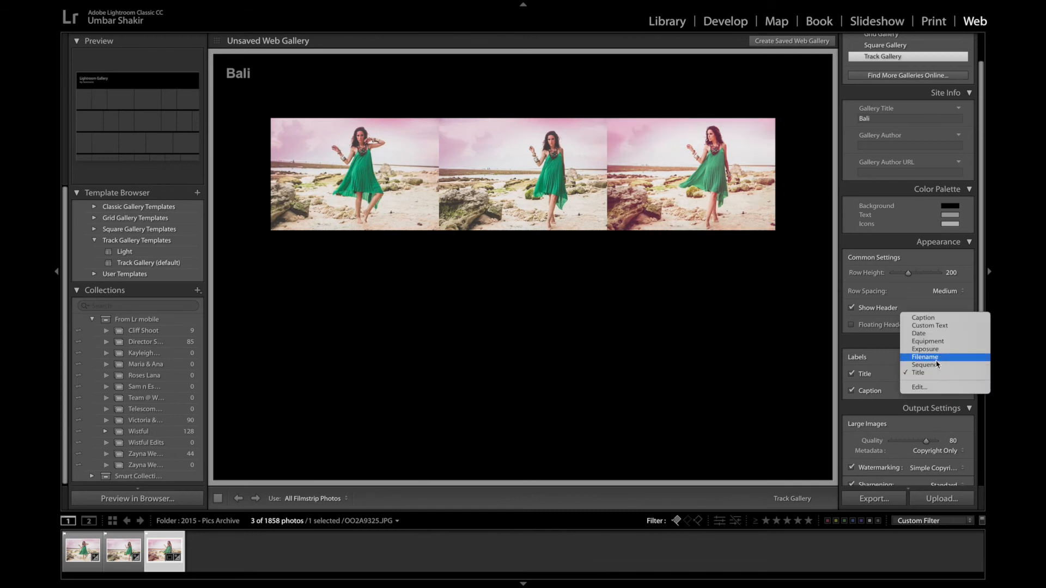
left_click(935, 358)
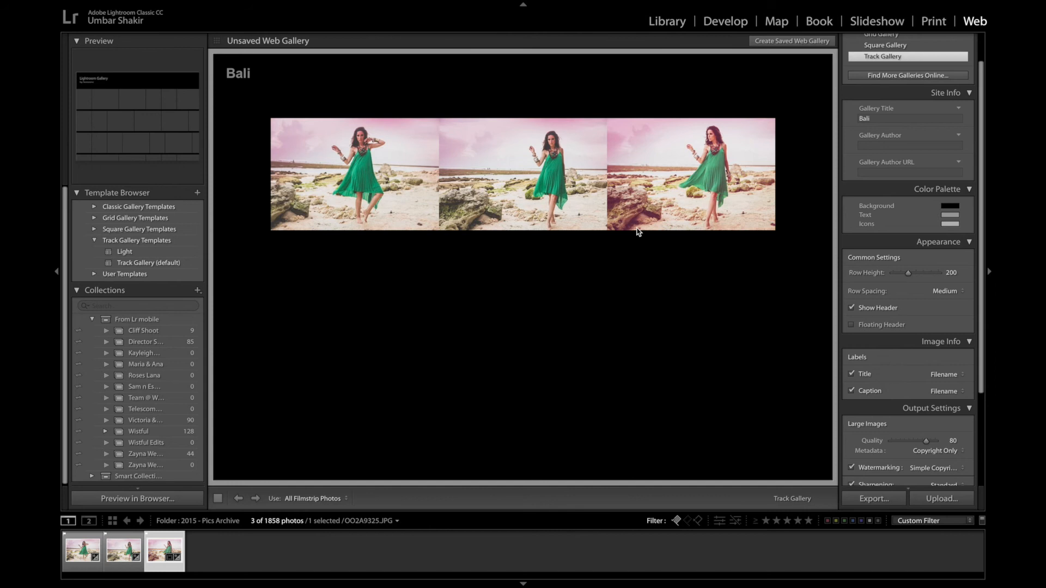
- Preview a gallery photo enlarged, close it, and switch to Library and back to the Web module
left_click(434, 208)
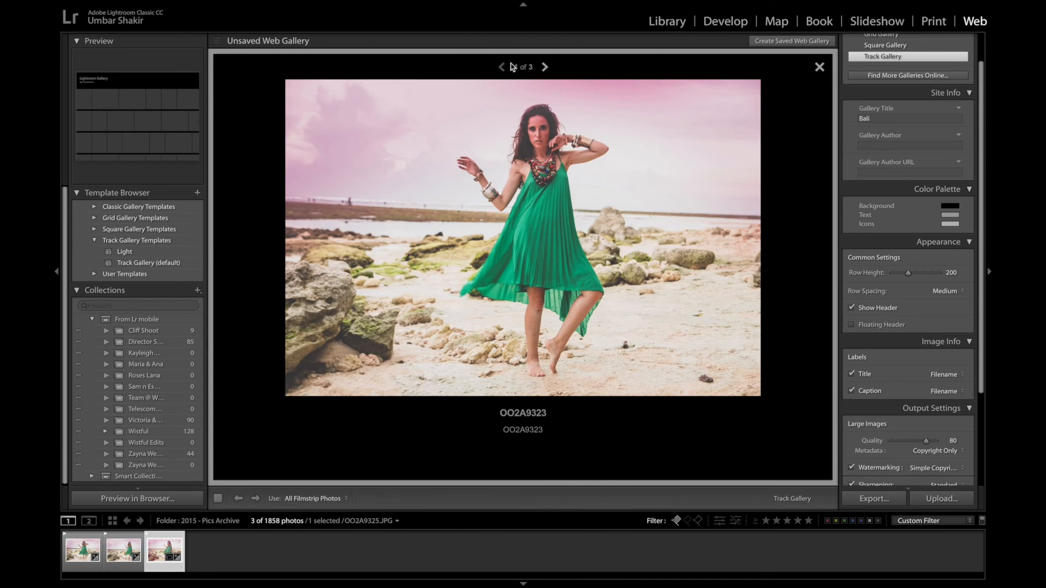
left_click(818, 67)
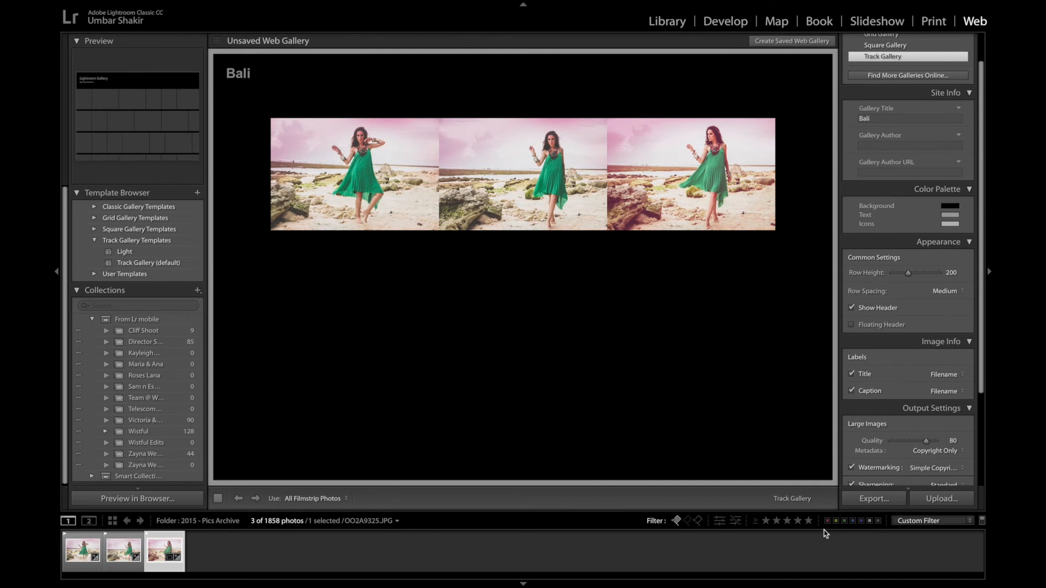
left_click(667, 22)
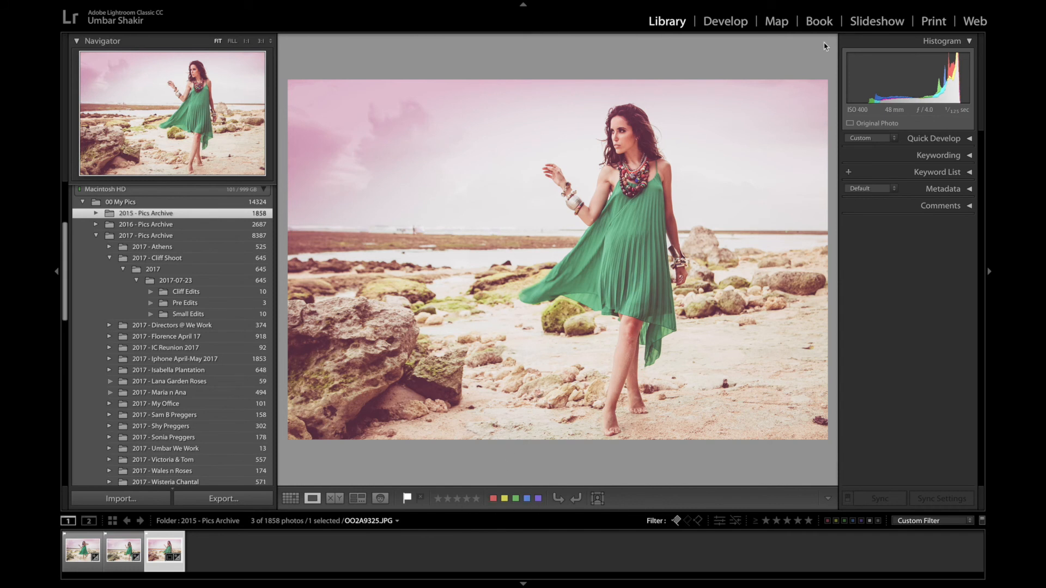
left_click(974, 22)
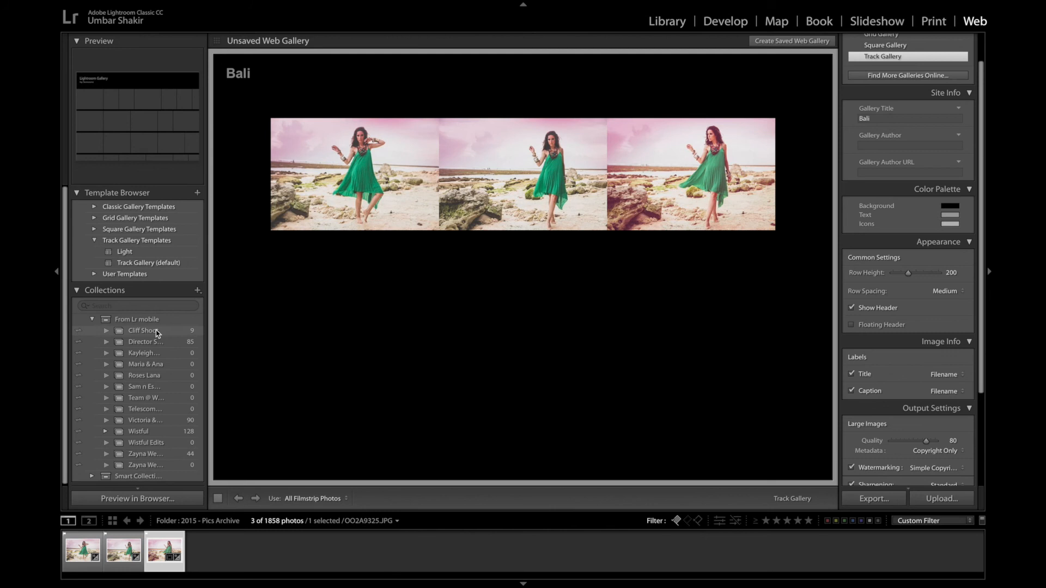
- Switch the gallery source to the Wistful collection, dismiss the sharing tip, and open its selected photo in Develop
left_click(157, 434)
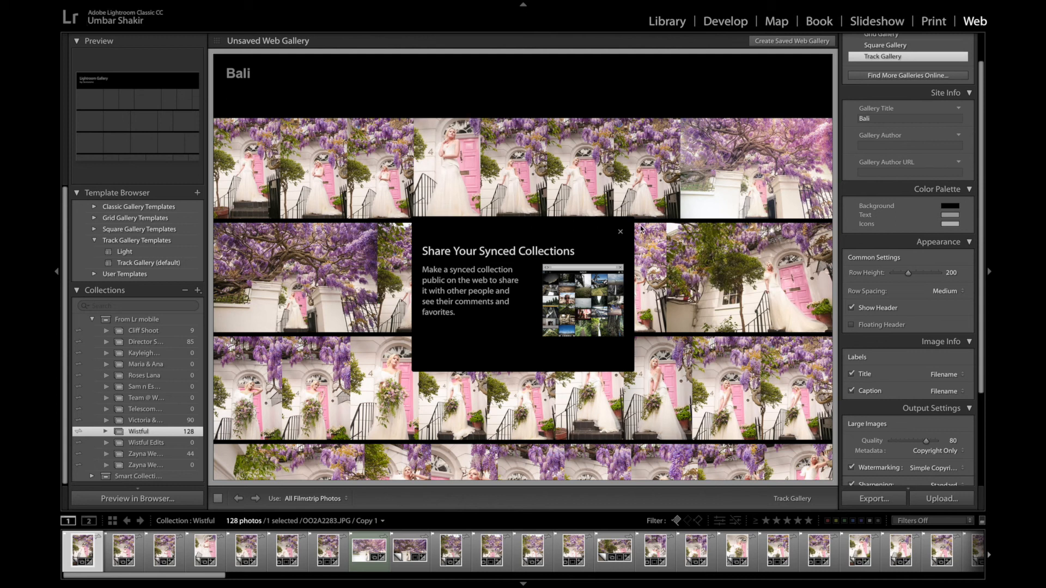
left_click(621, 233)
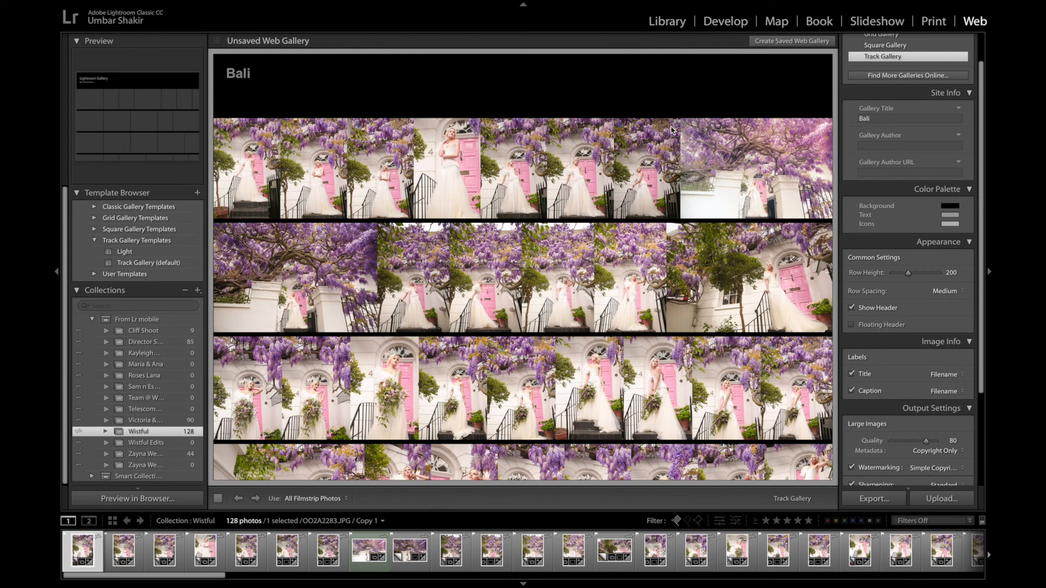
left_click(667, 21)
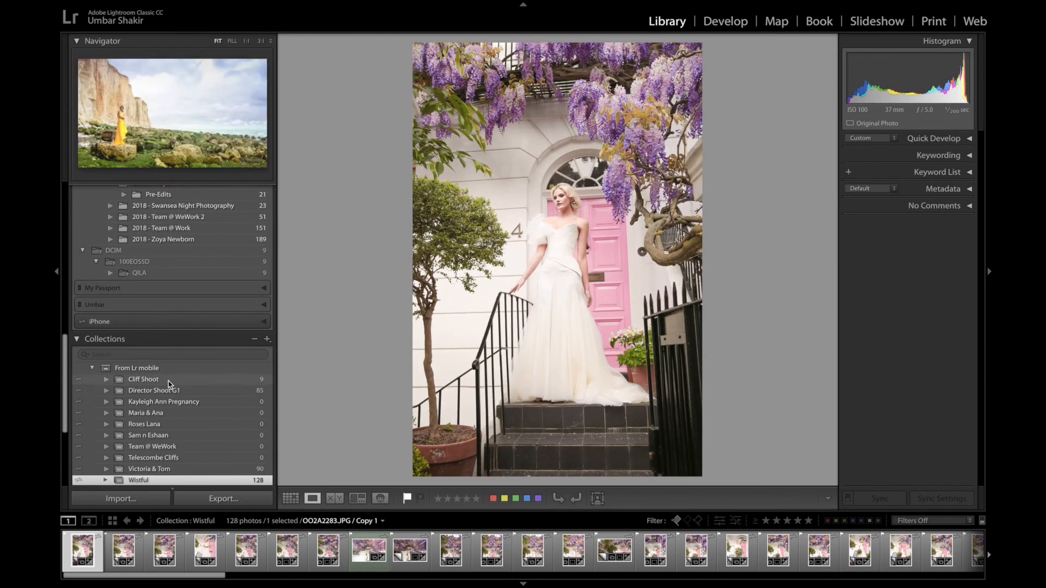
left_click(727, 22)
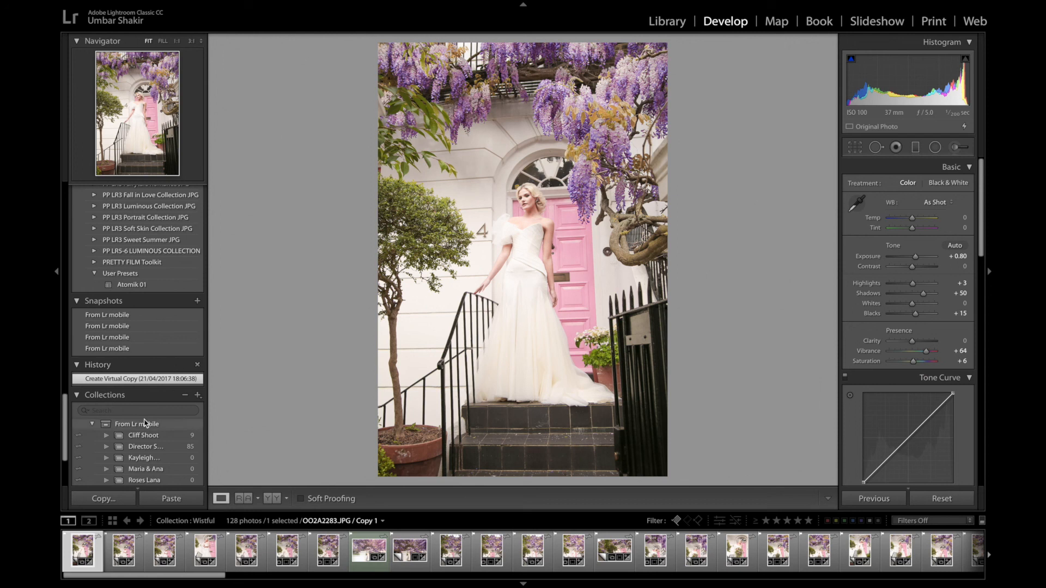
- Try the Luxe Film Presets Vintage Film preset on the wedding photo and undo it
scroll(164, 283, "up", 8)
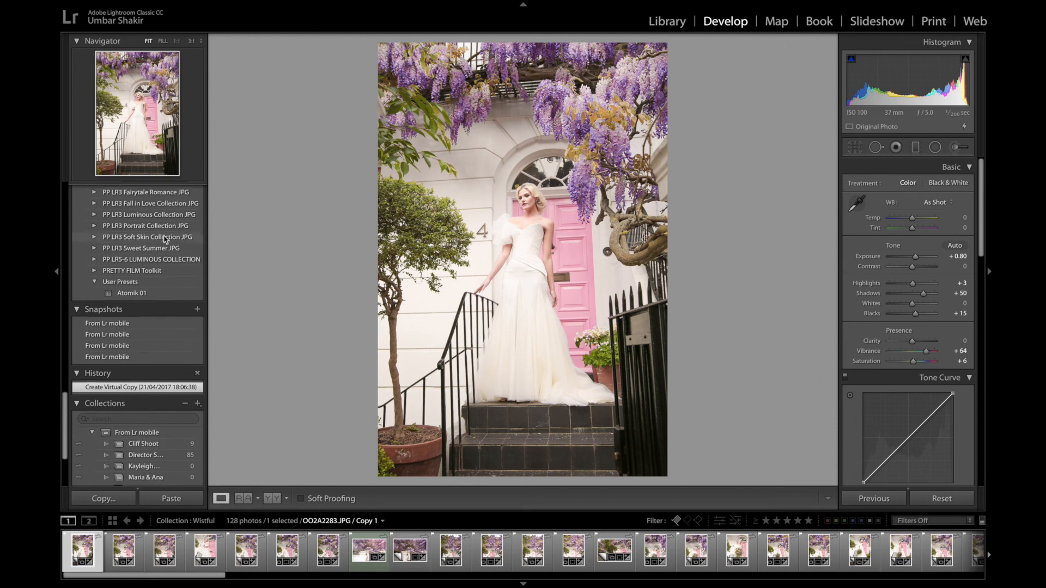
scroll(165, 238, "up", 10)
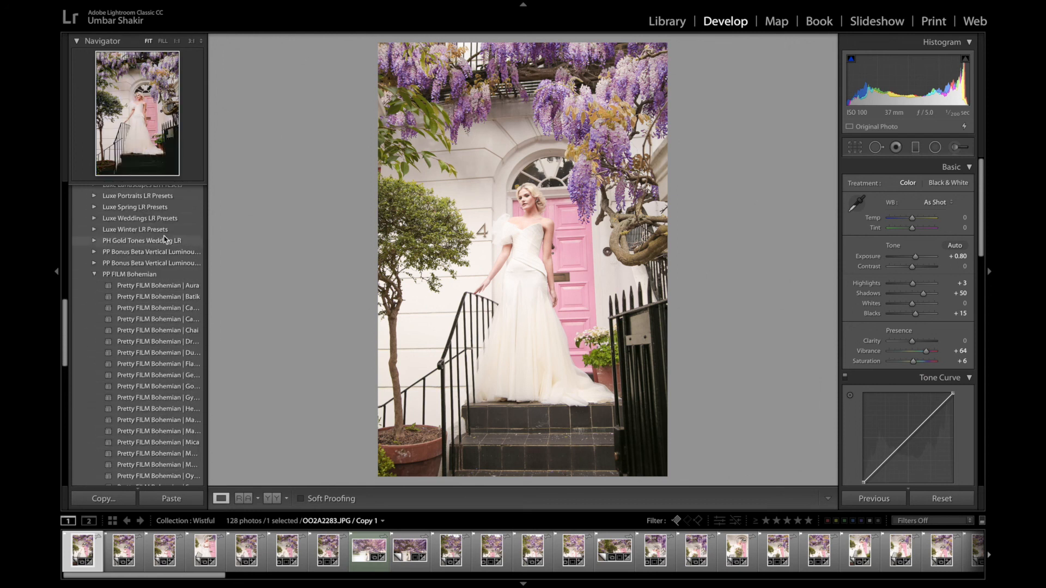
scroll(164, 239, "down", 1)
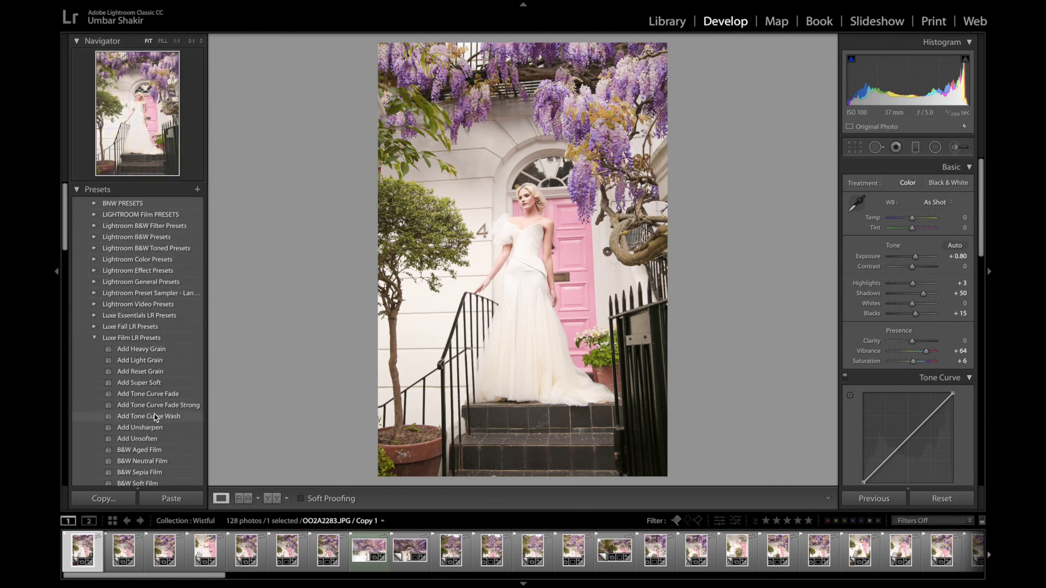
scroll(152, 360, "down", 8)
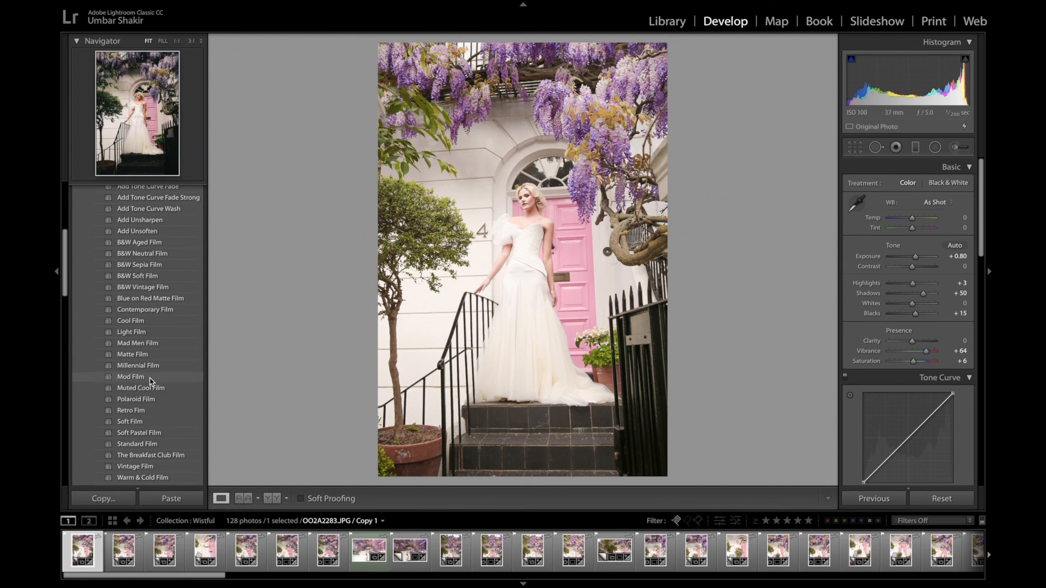
scroll(152, 381, "down", 3)
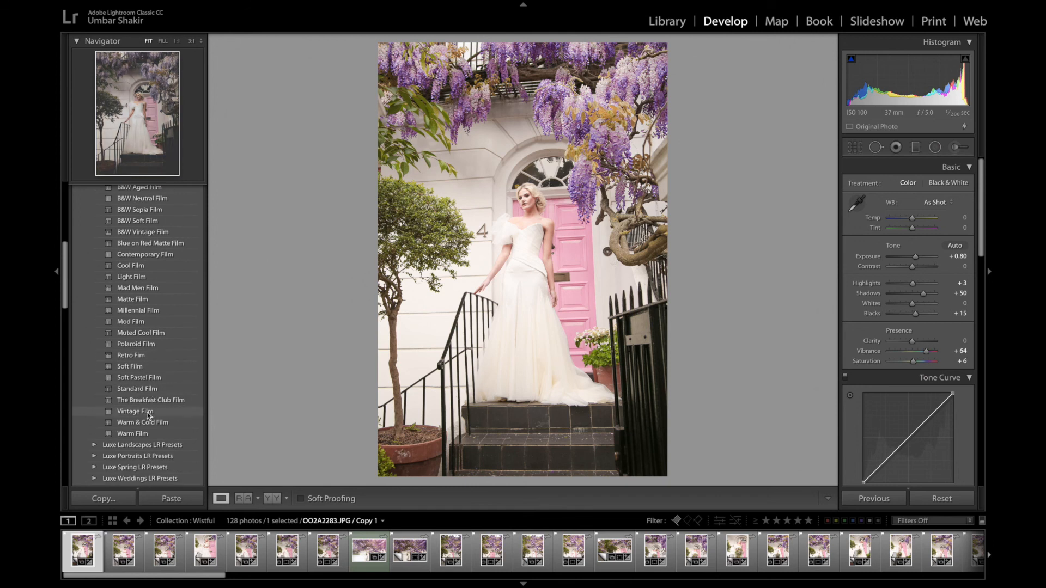
left_click(135, 411)
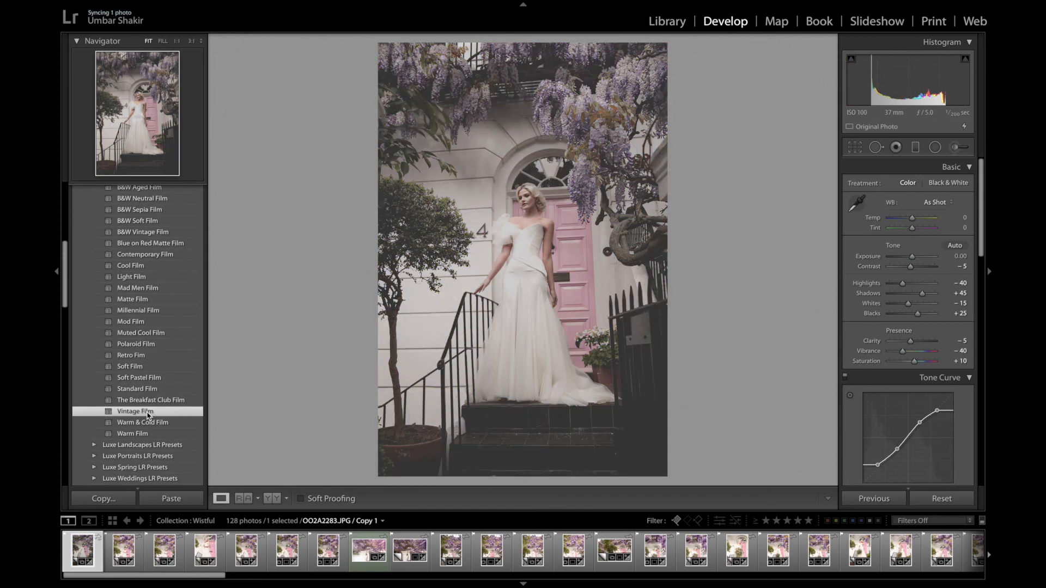
key("ctrl+z")
- Try the Pretty FILM Bohemian | Gossamer preset on the photo and undo it
scroll(144, 409, "down", 1)
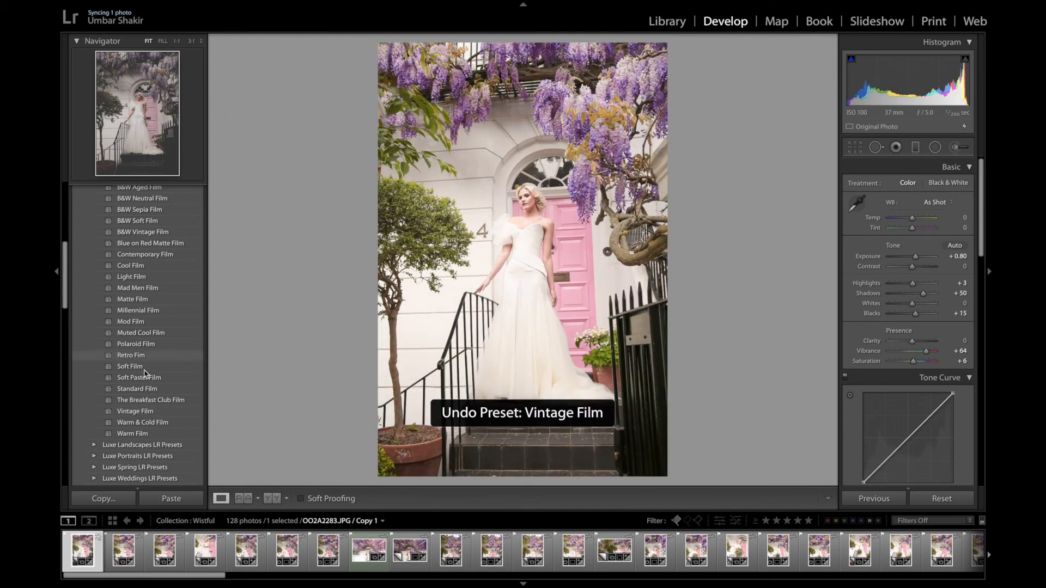
scroll(141, 403, "down", 10)
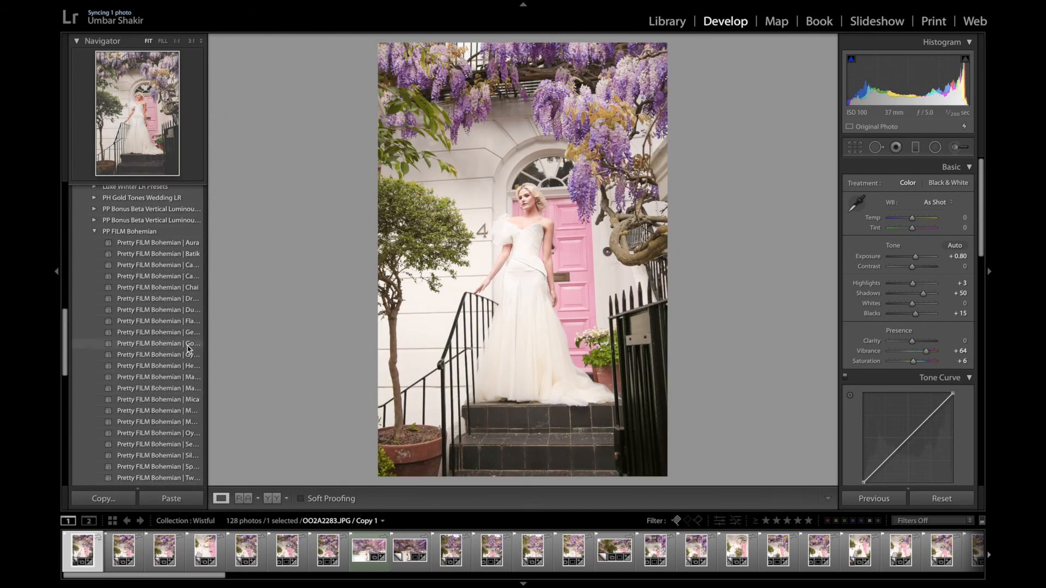
left_click(189, 347)
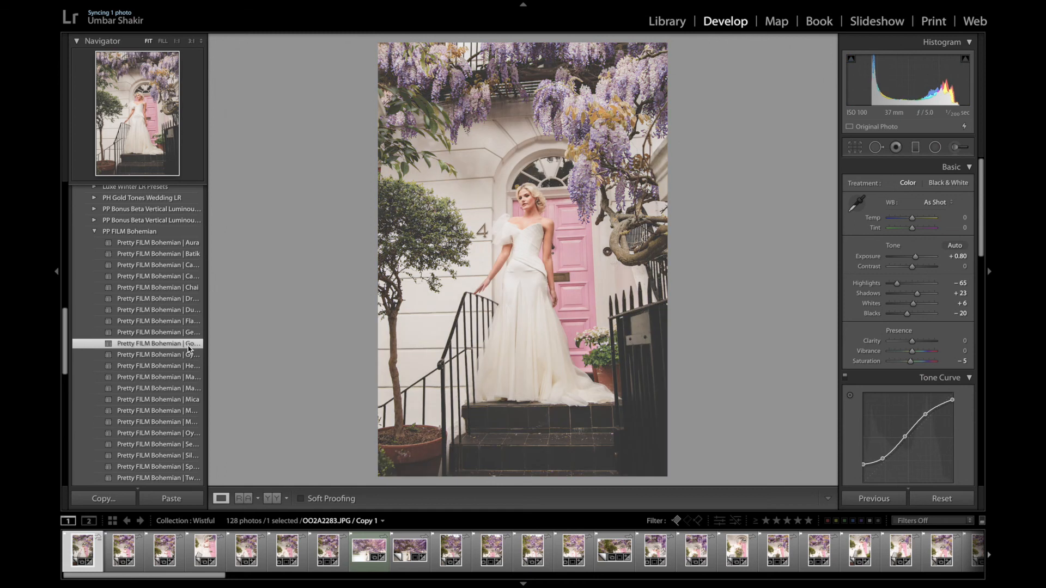
key("ctrl+z")
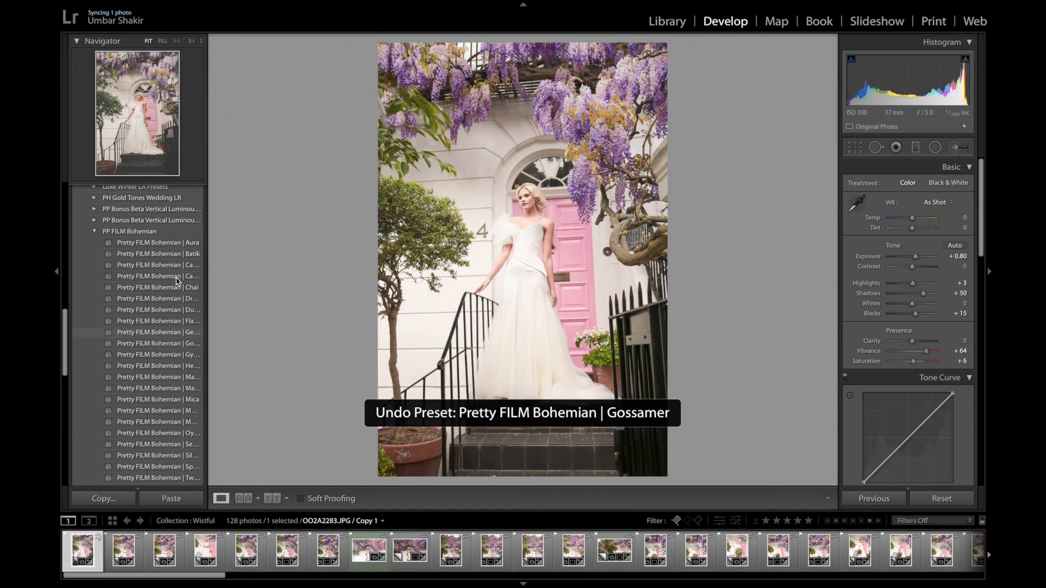
- Browse further down the preset list toward the PP LR3 preset folders
scroll(168, 300, "down", 2)
scroll(167, 301, "down", 1)
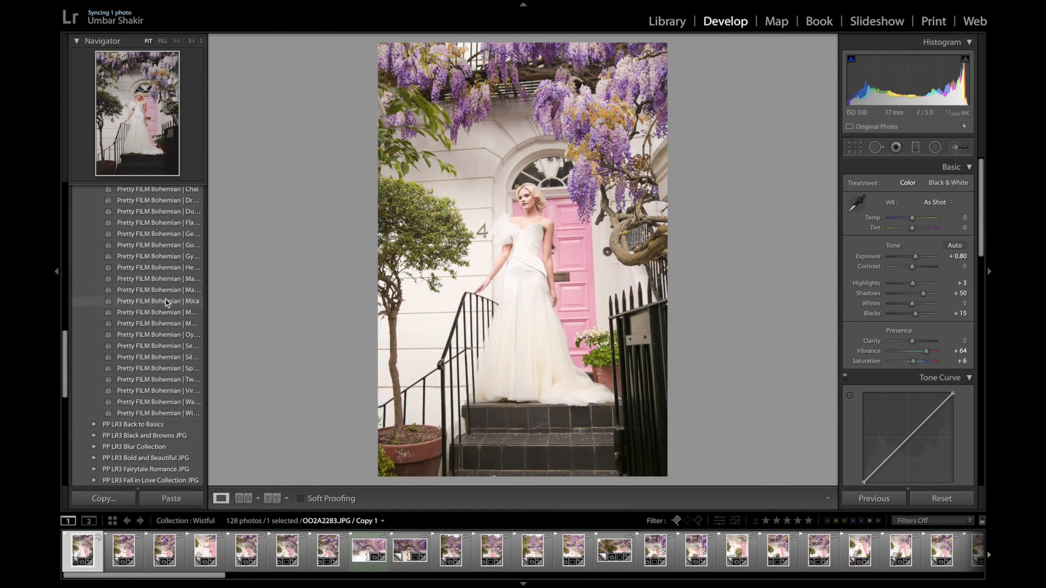